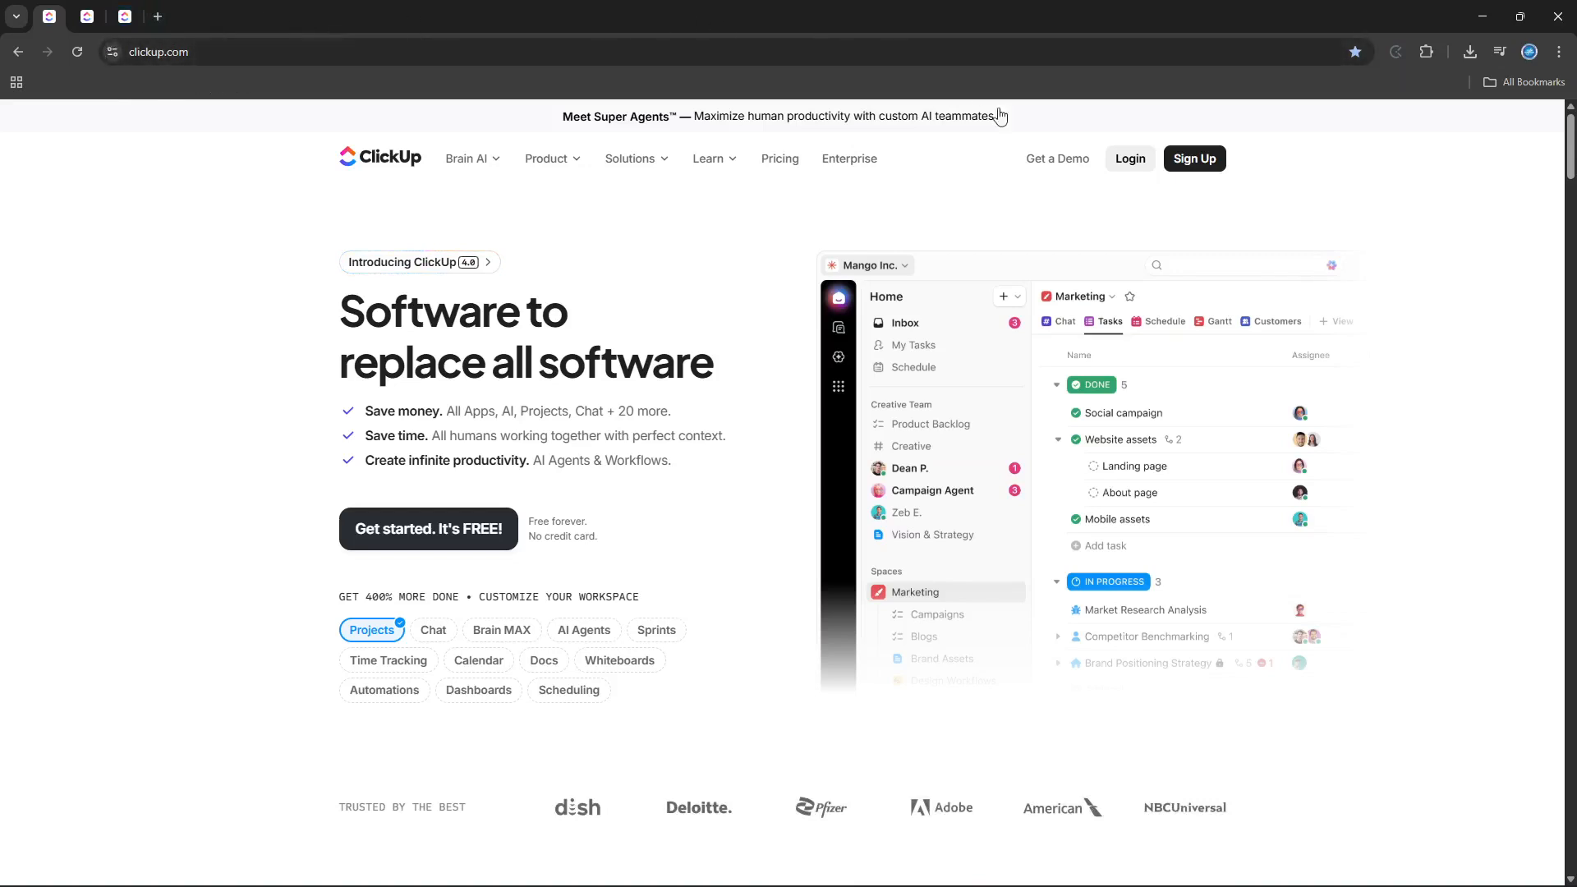
# Step: Log in to ClickUp and start a new workspace for Work that manages Software Development
pyautogui.click(1128, 160)
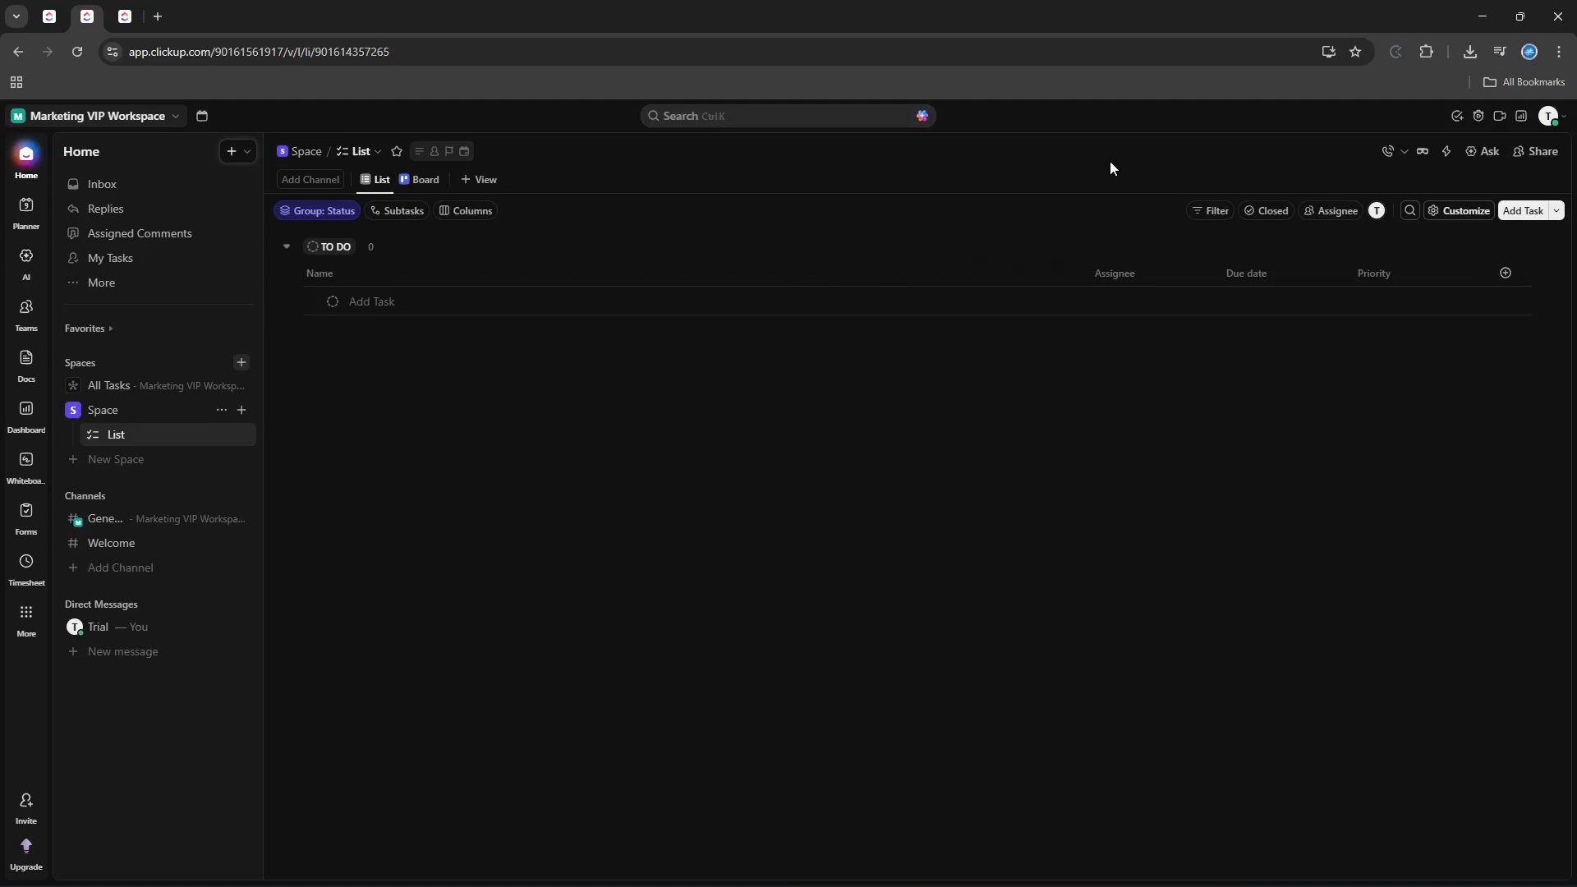
pyautogui.click(160, 117)
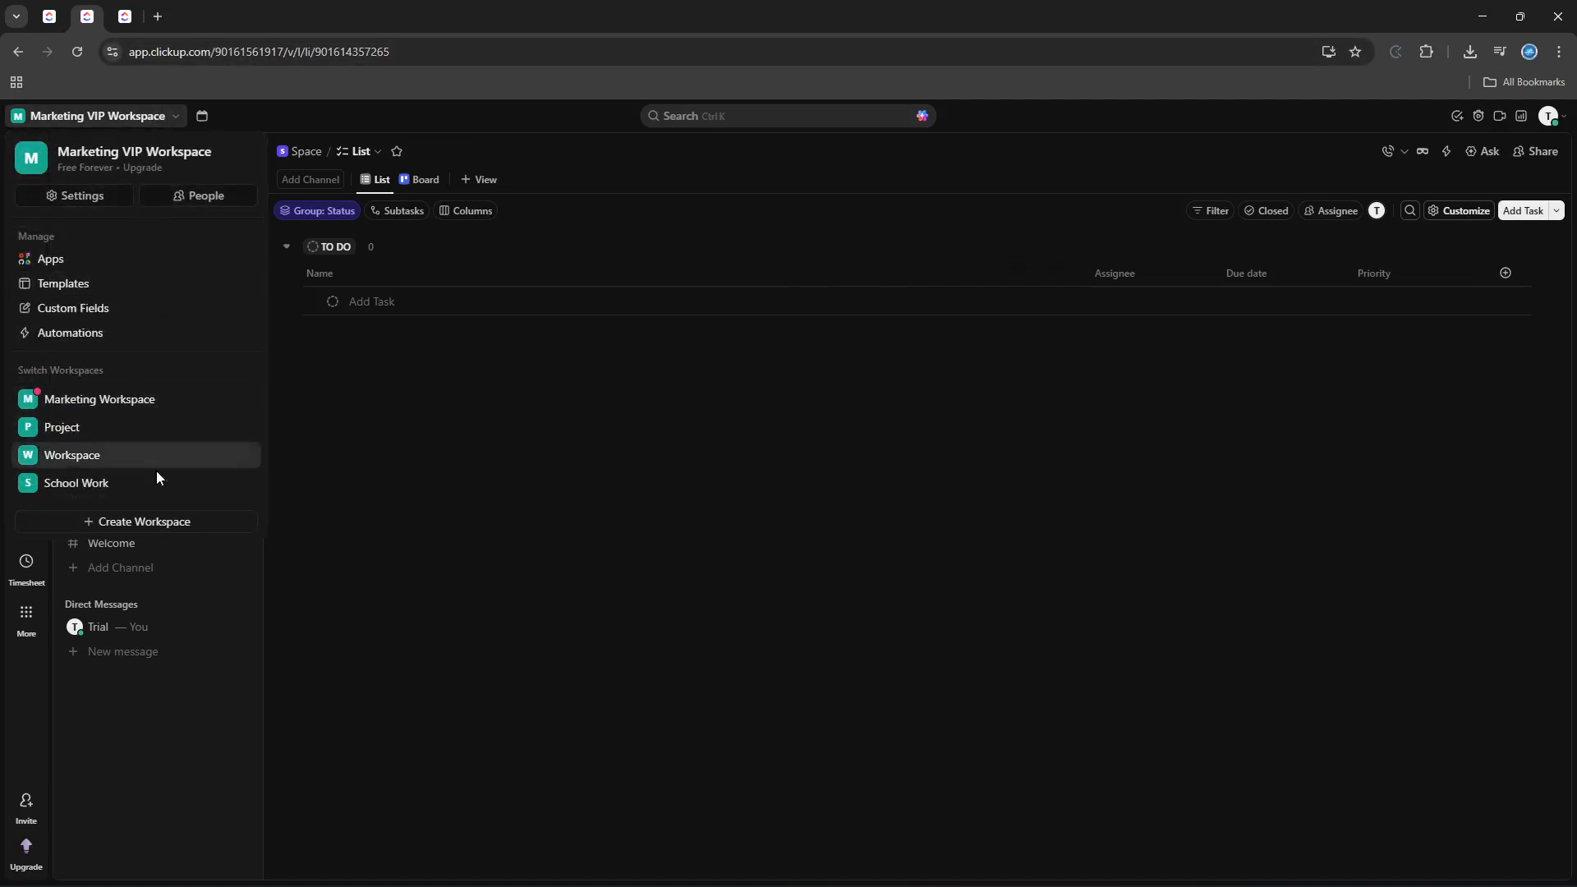
pyautogui.click(156, 528)
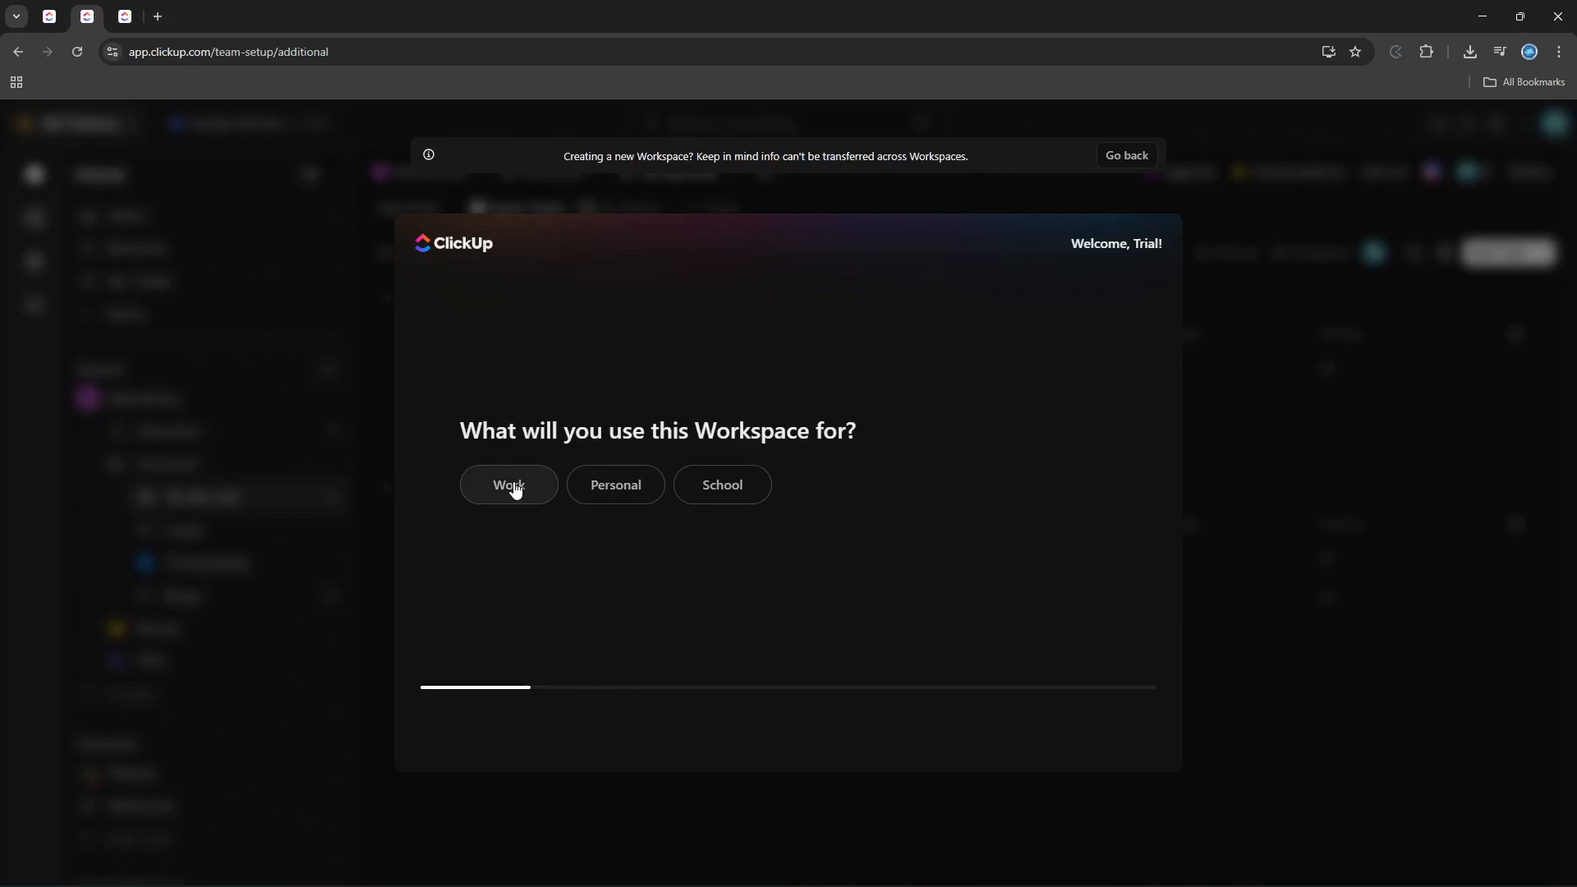
pyautogui.click(515, 488)
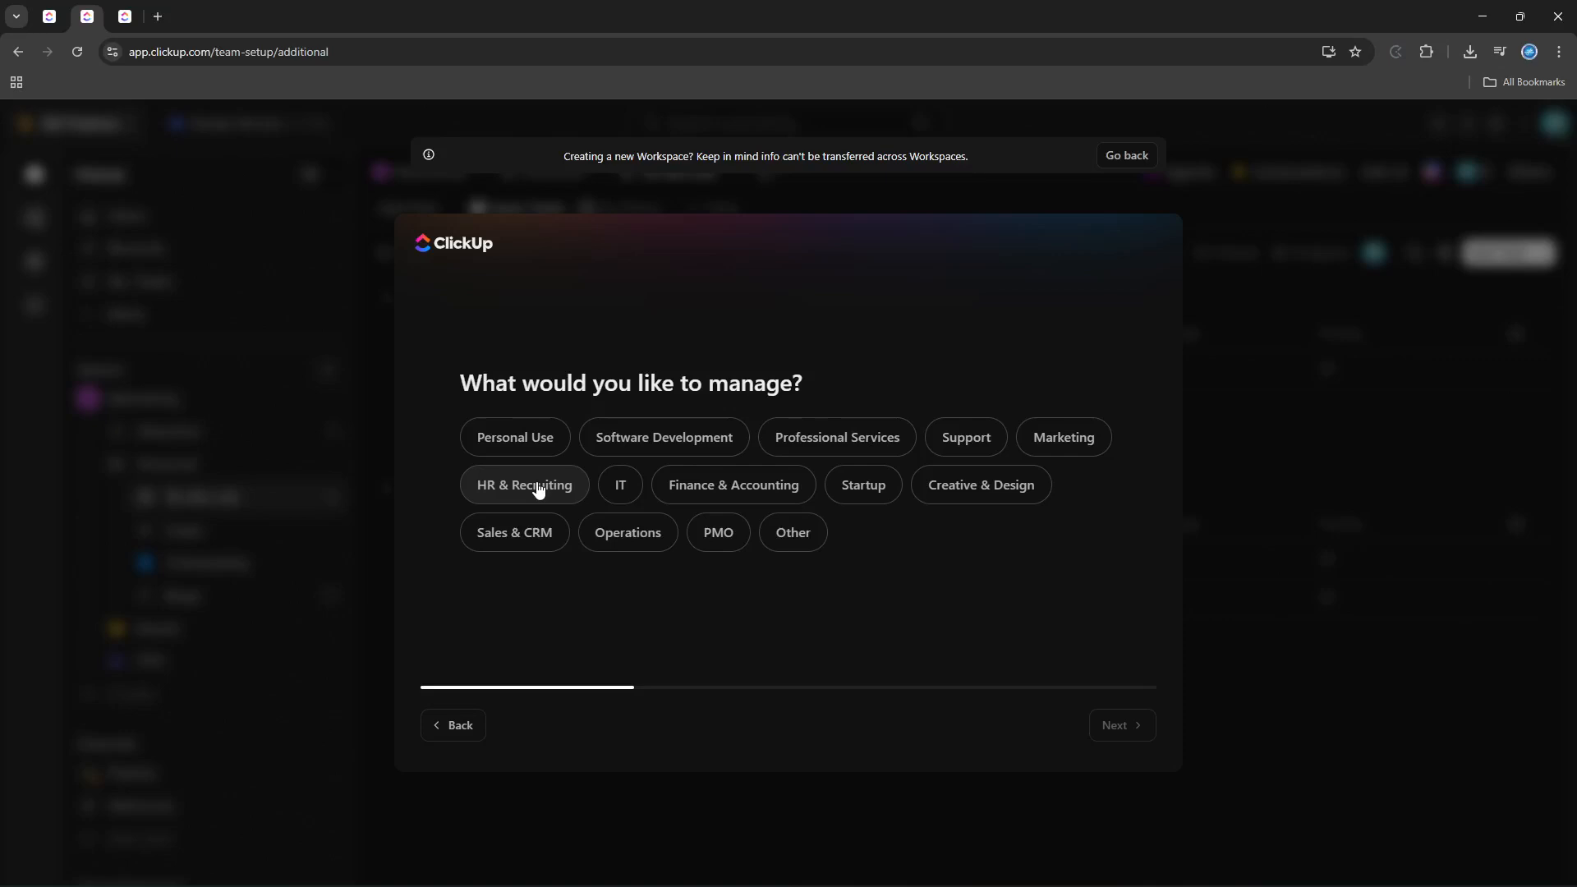
pyautogui.click(651, 445)
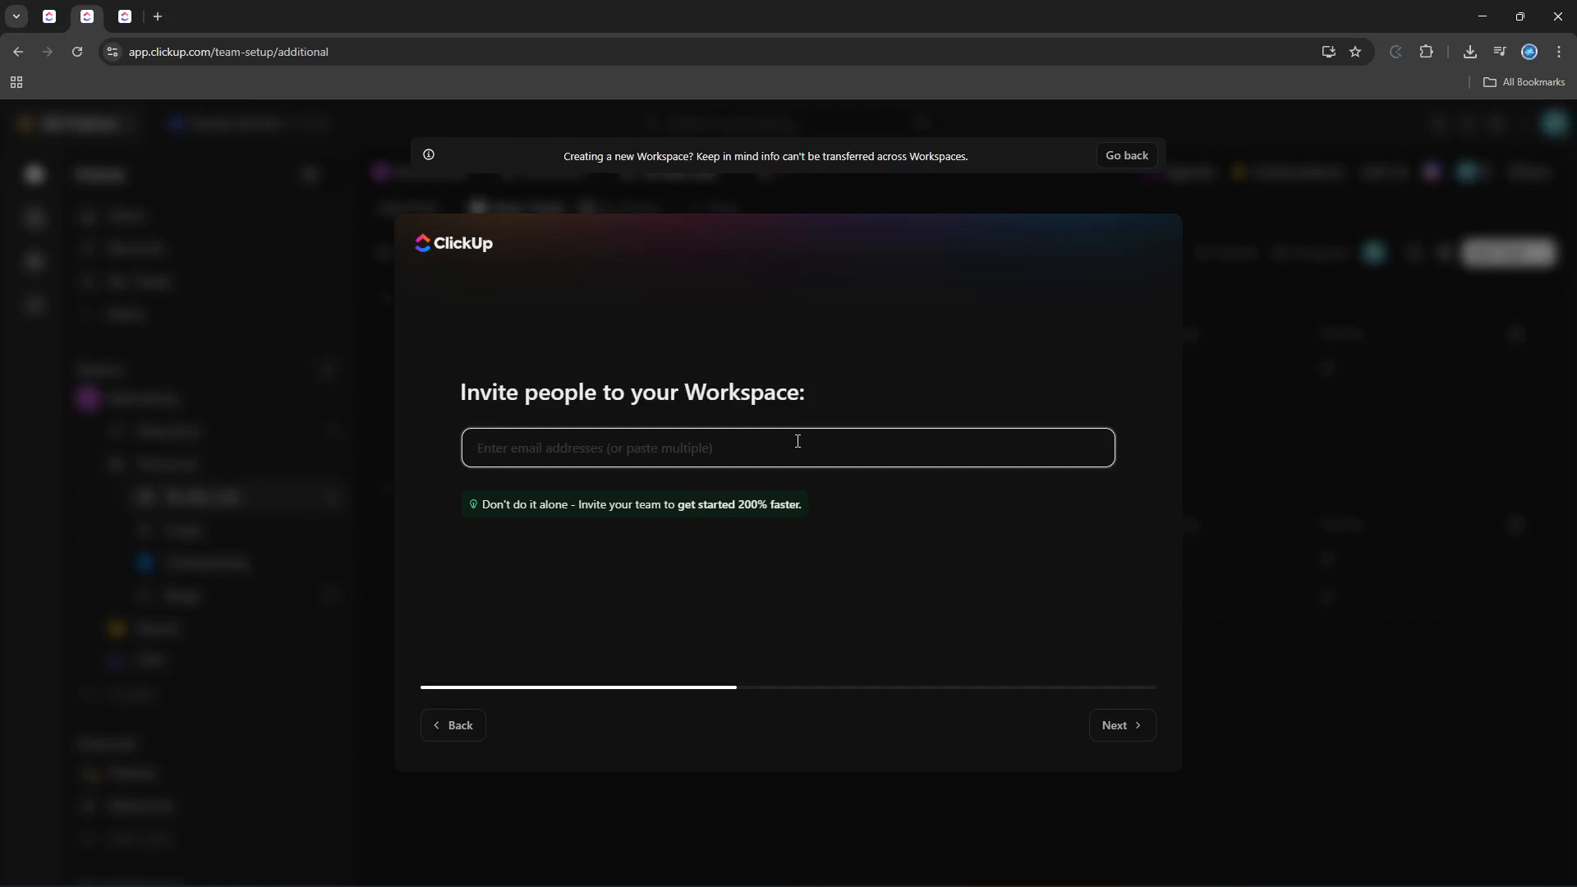
# Step: Invite one person to the new workspace by entering their e-mail address and sending the invitation
pyautogui.write('tr')
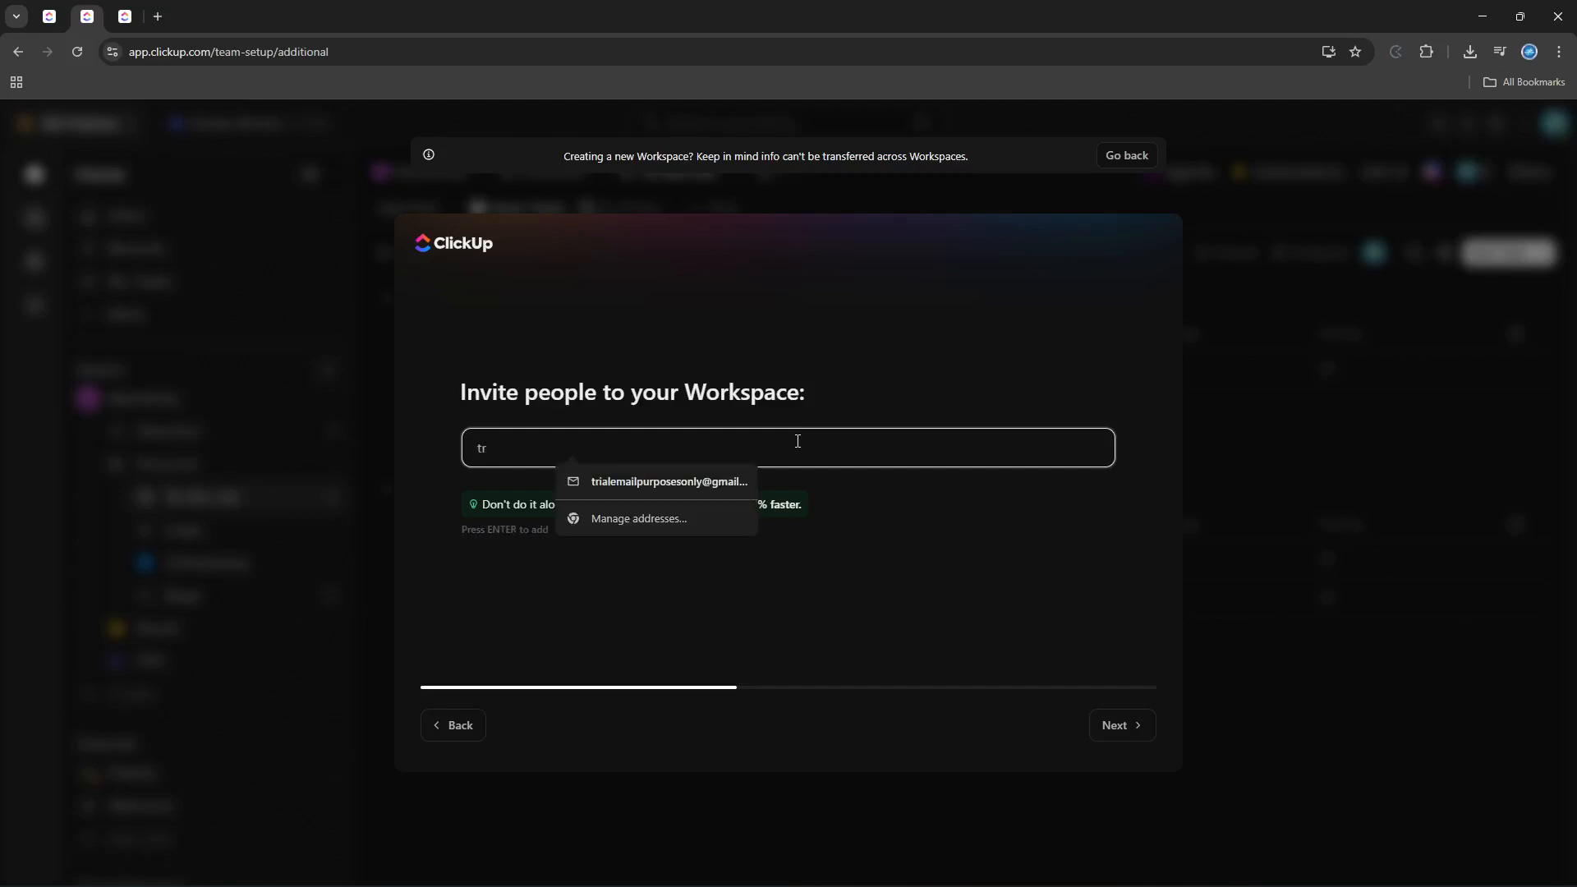
pyautogui.click(708, 485)
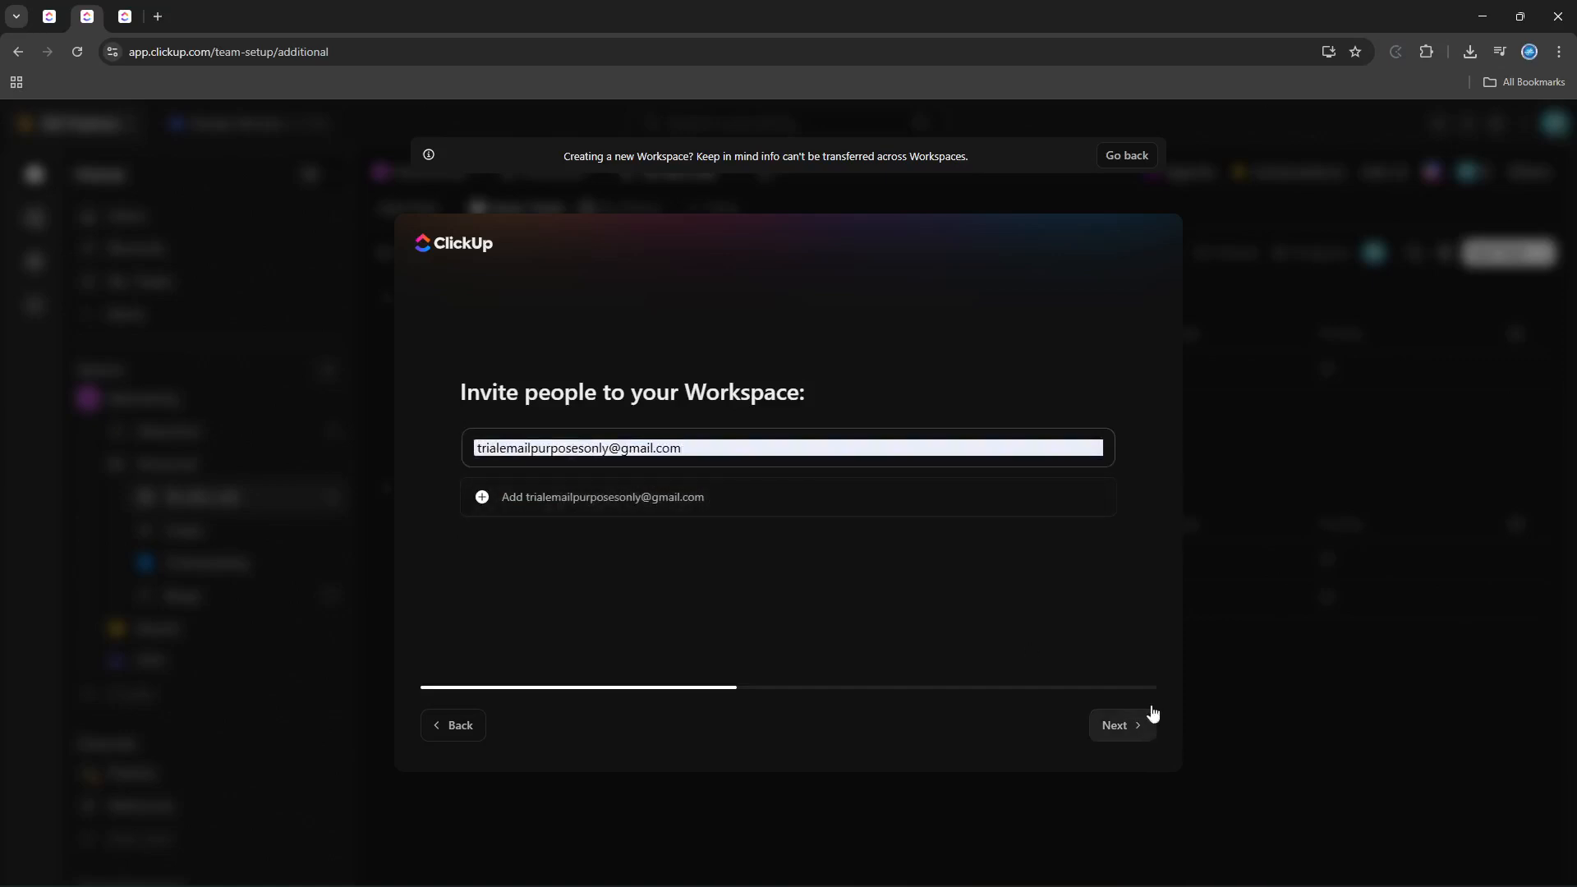
pyautogui.click(1058, 511)
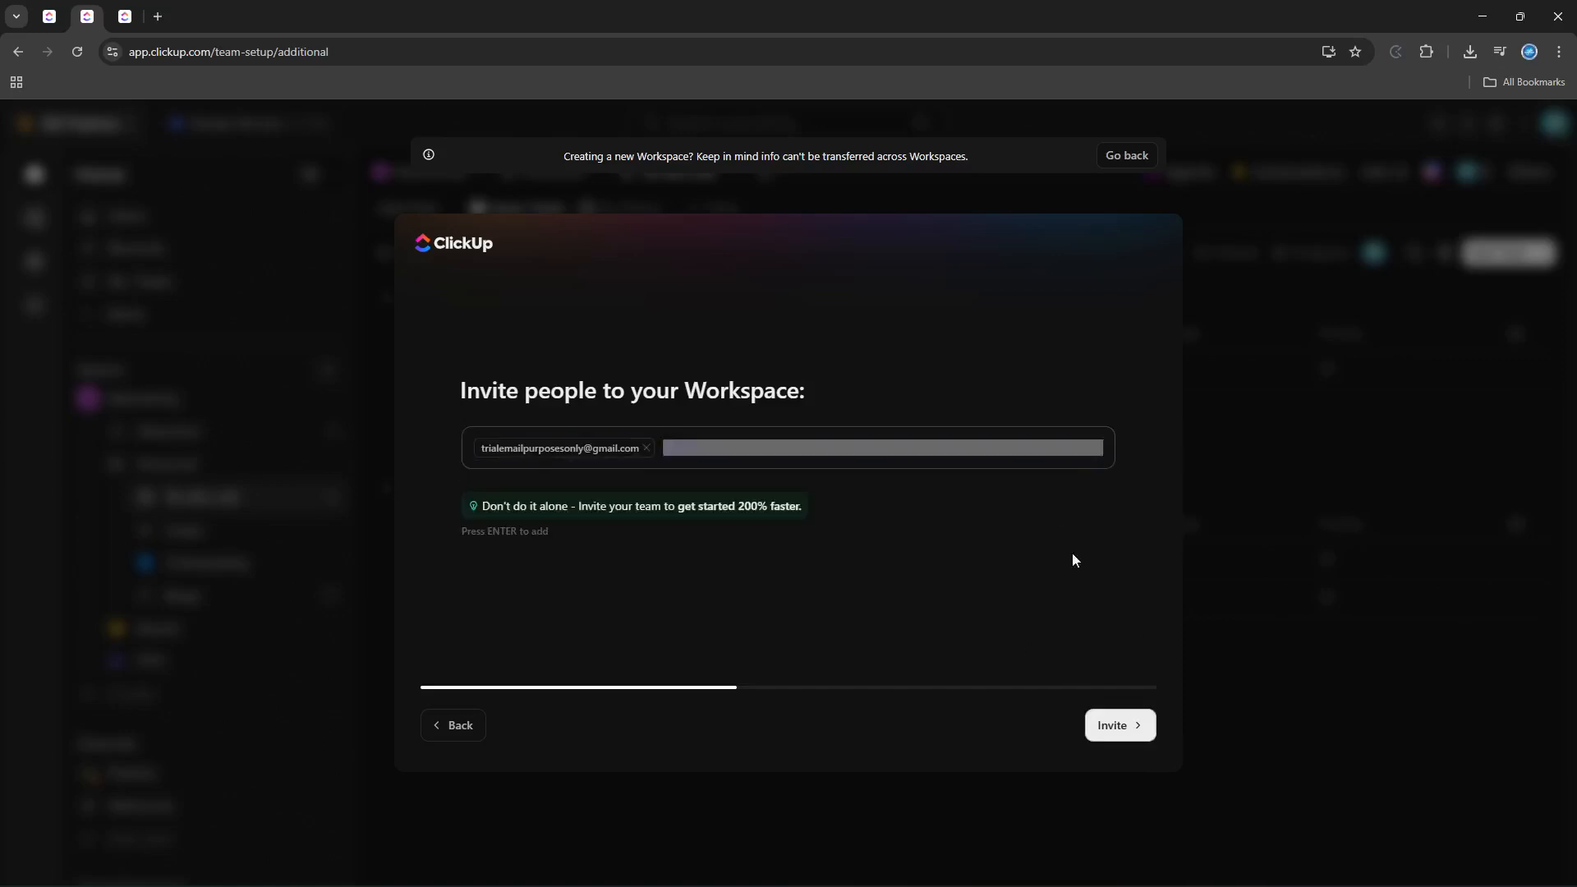
pyautogui.click(1131, 727)
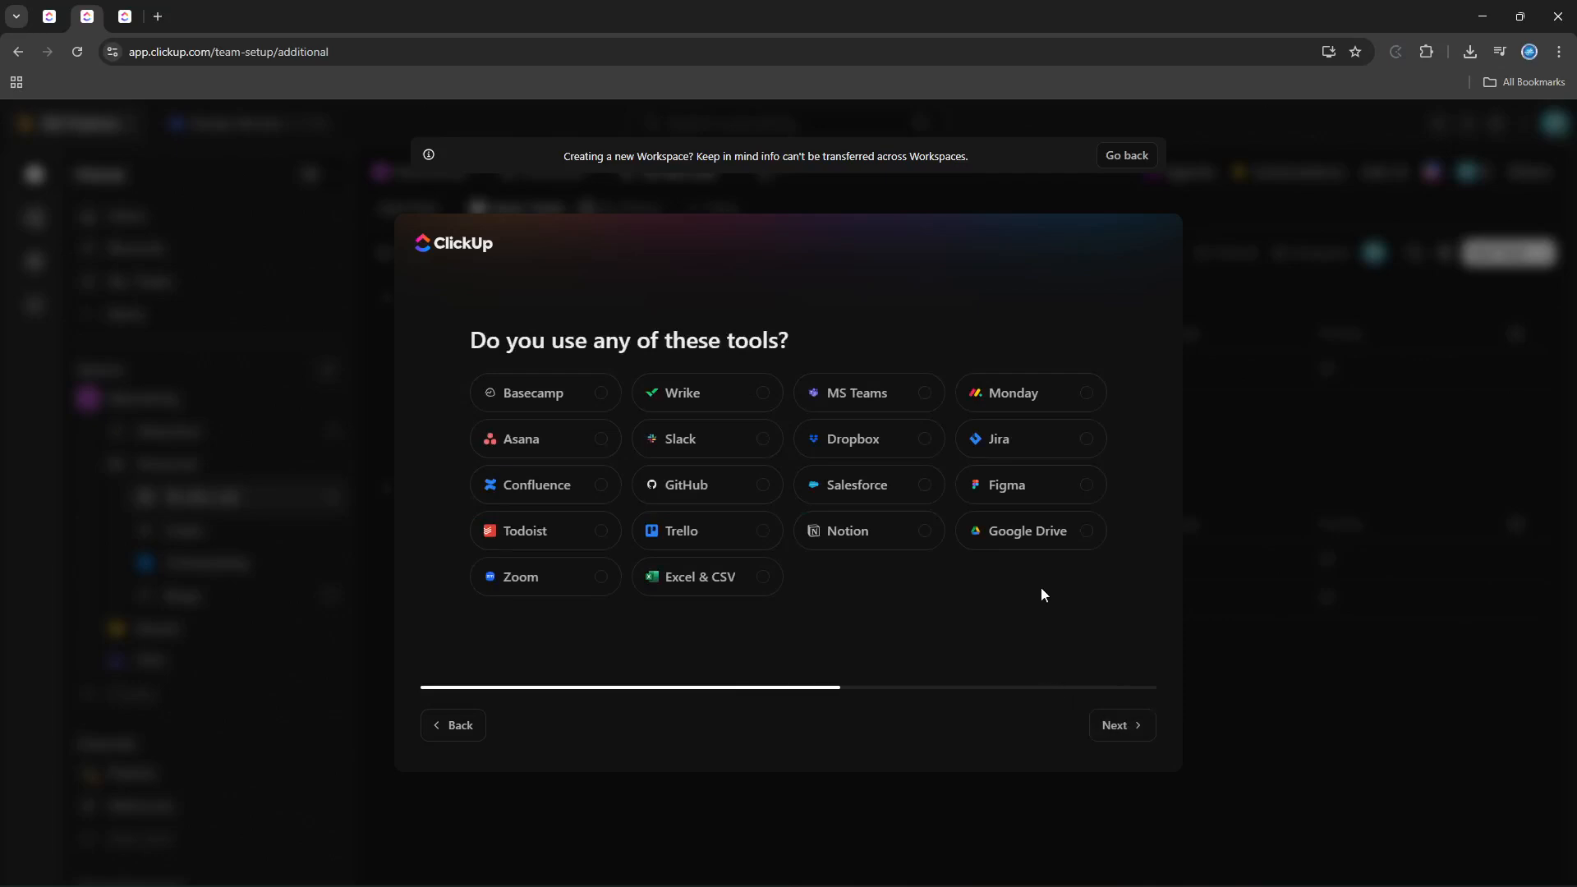
# Step: Choose Google Drive, Notion, Salesforce and Figma as the tools in use and continue the workspace setup
pyautogui.click(1042, 545)
pyautogui.click(873, 541)
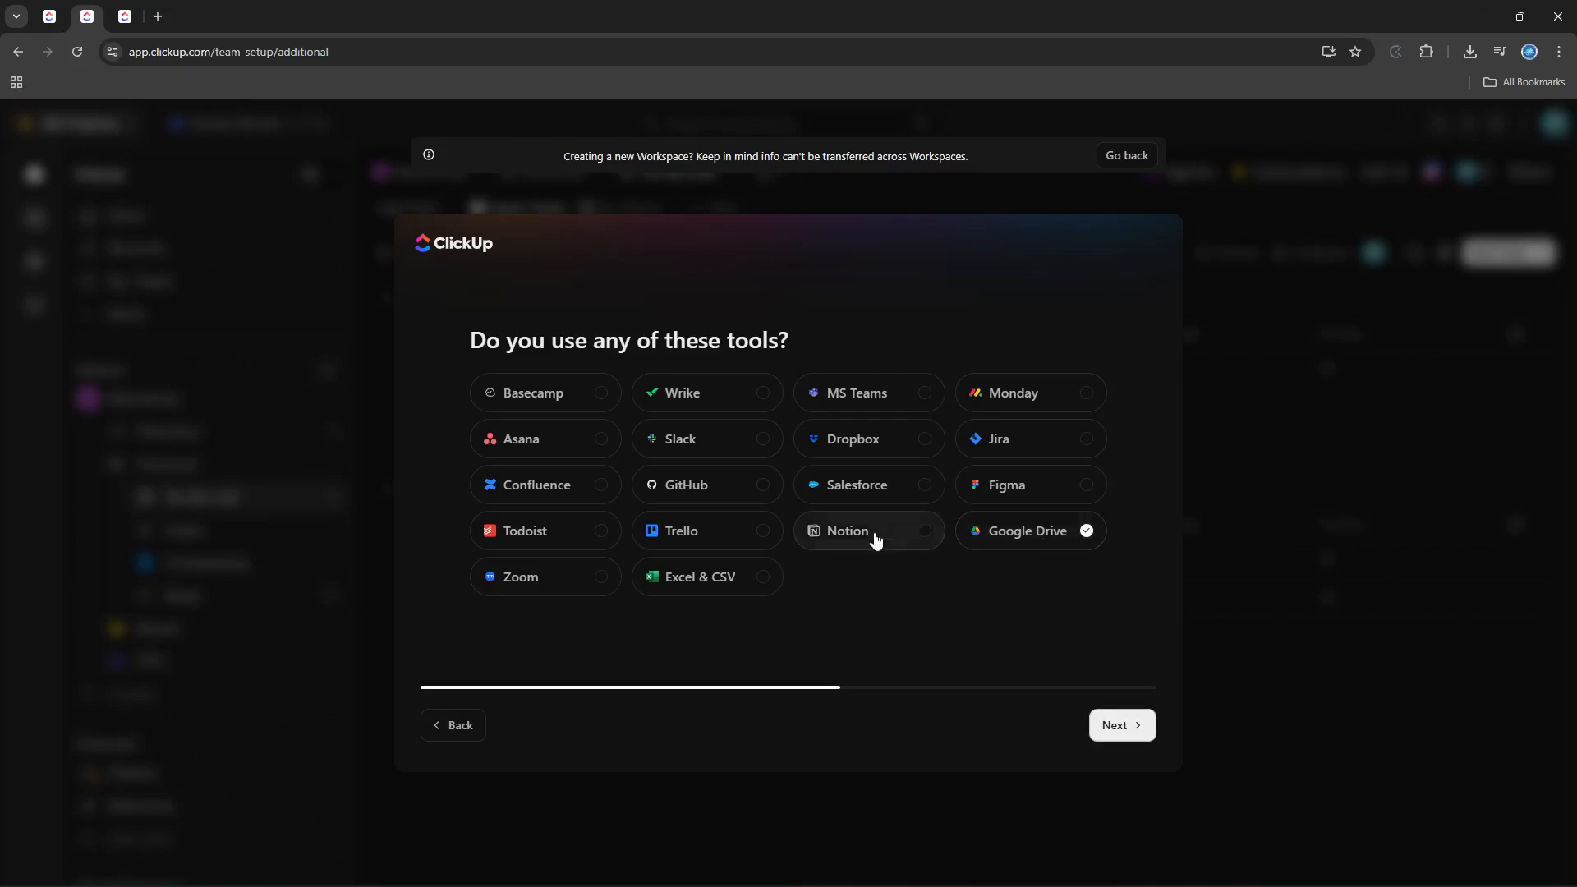
pyautogui.click(880, 503)
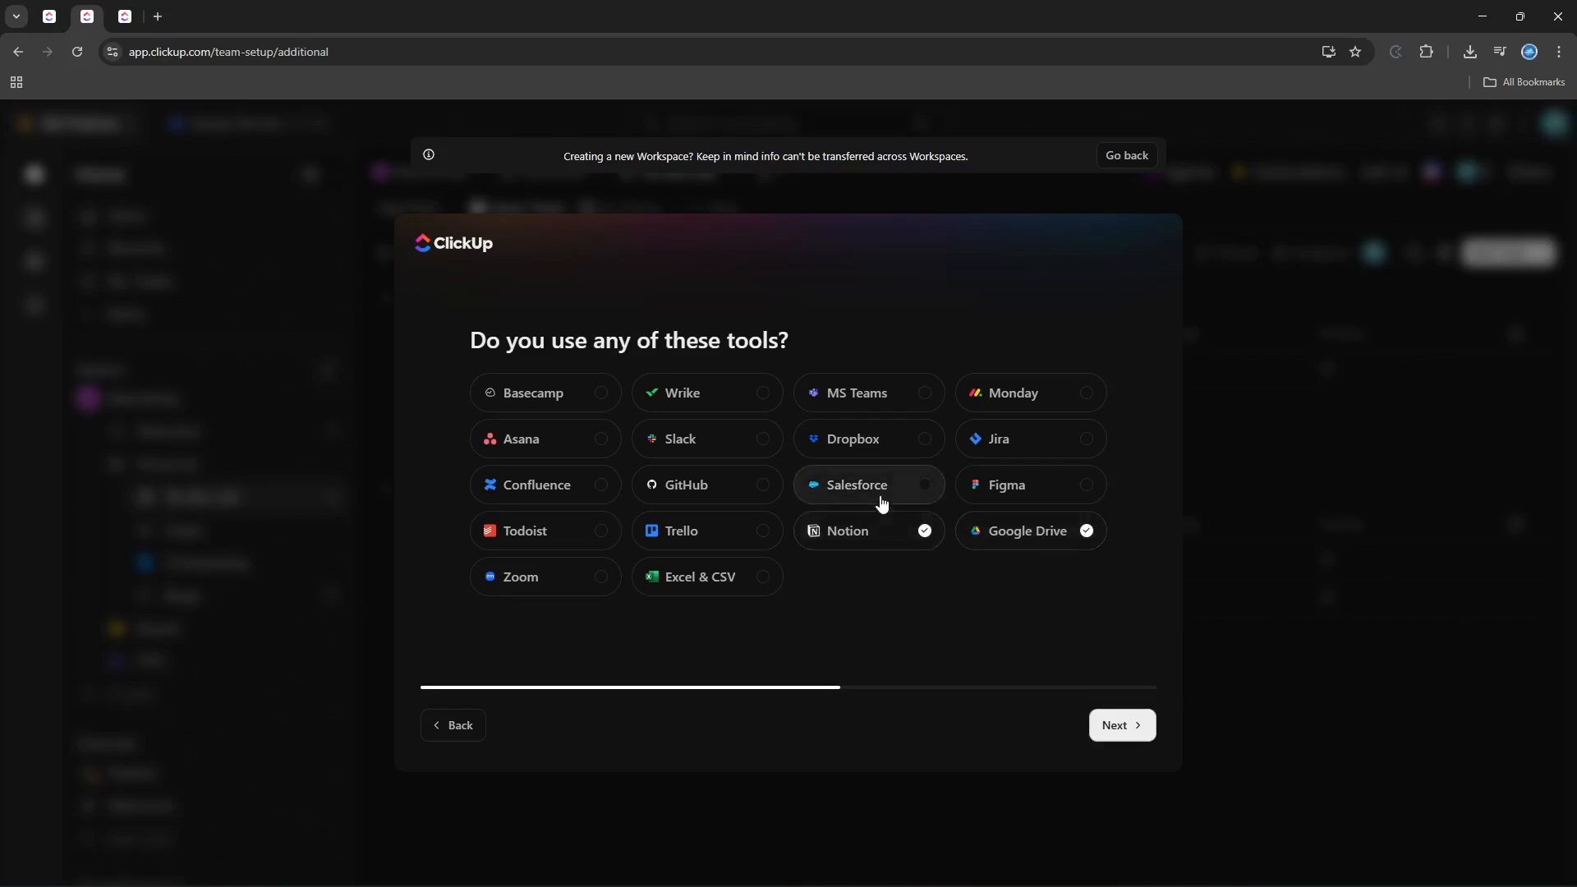
pyautogui.click(1083, 495)
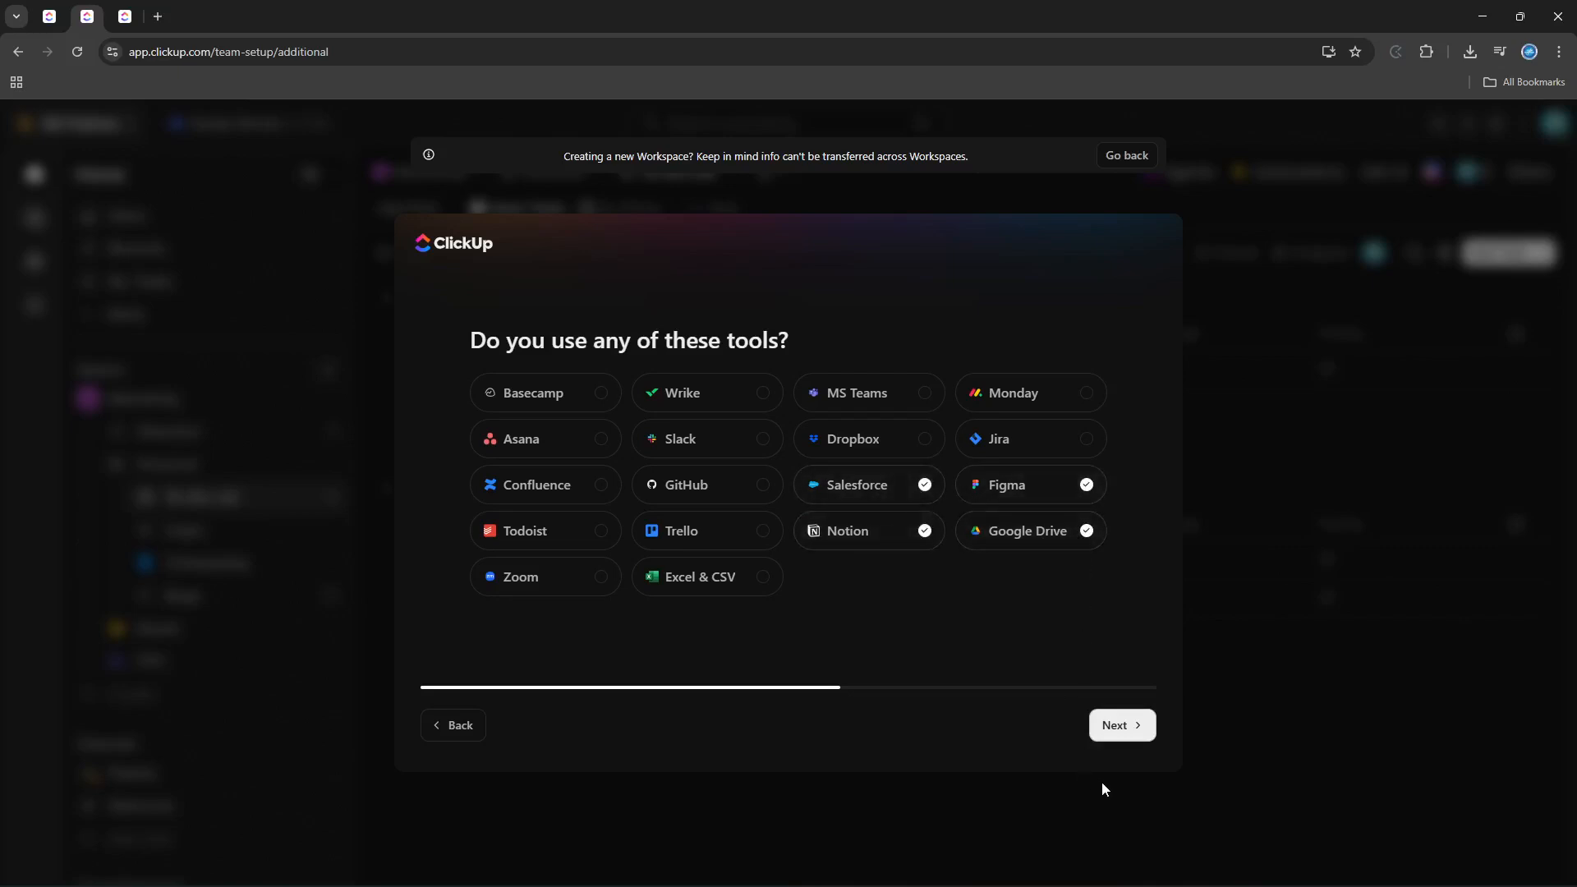
pyautogui.click(1121, 727)
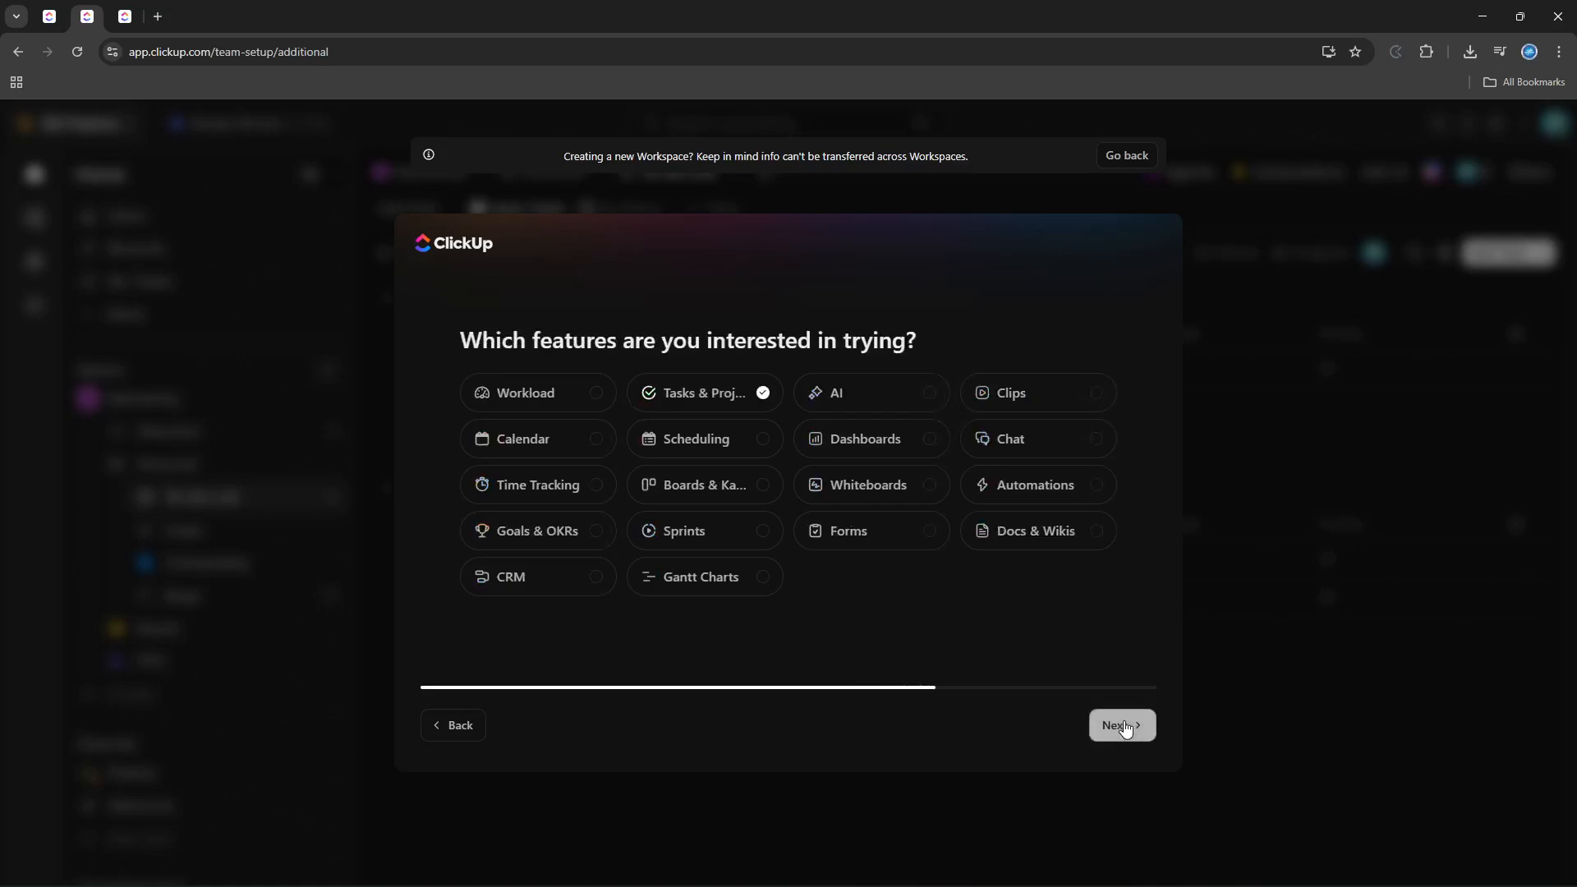
# Step: Add Docs & Wikis, Forms, Whiteboards, Automations, Chat, Dashboards and Sprints as features of interest, and finish the workspace under its suggested name
pyautogui.click(1033, 546)
pyautogui.click(921, 548)
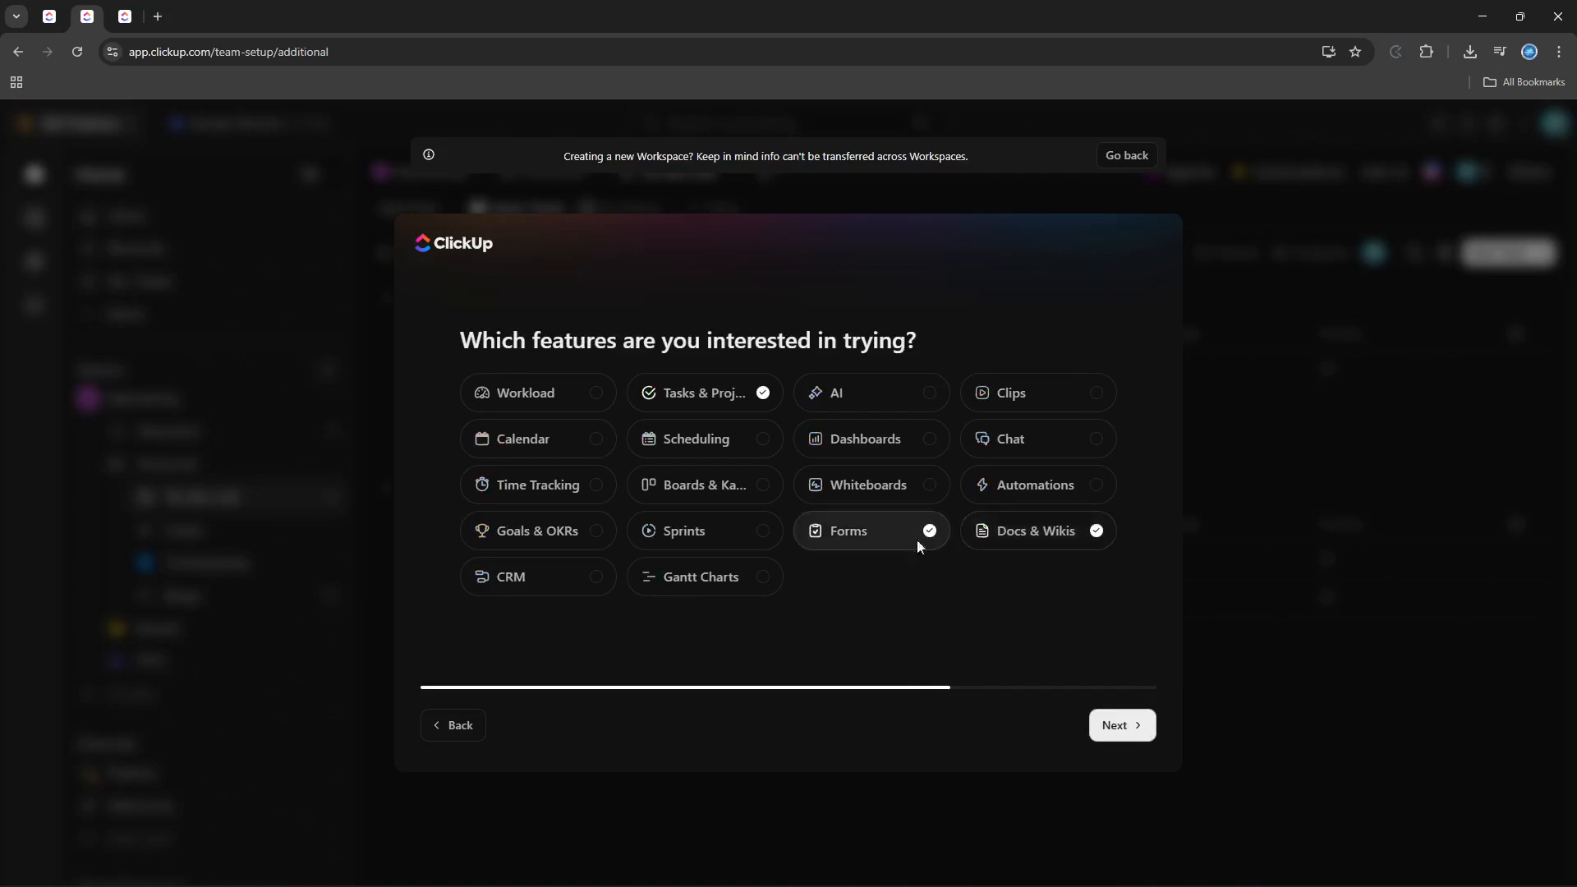
pyautogui.click(920, 500)
pyautogui.click(1010, 495)
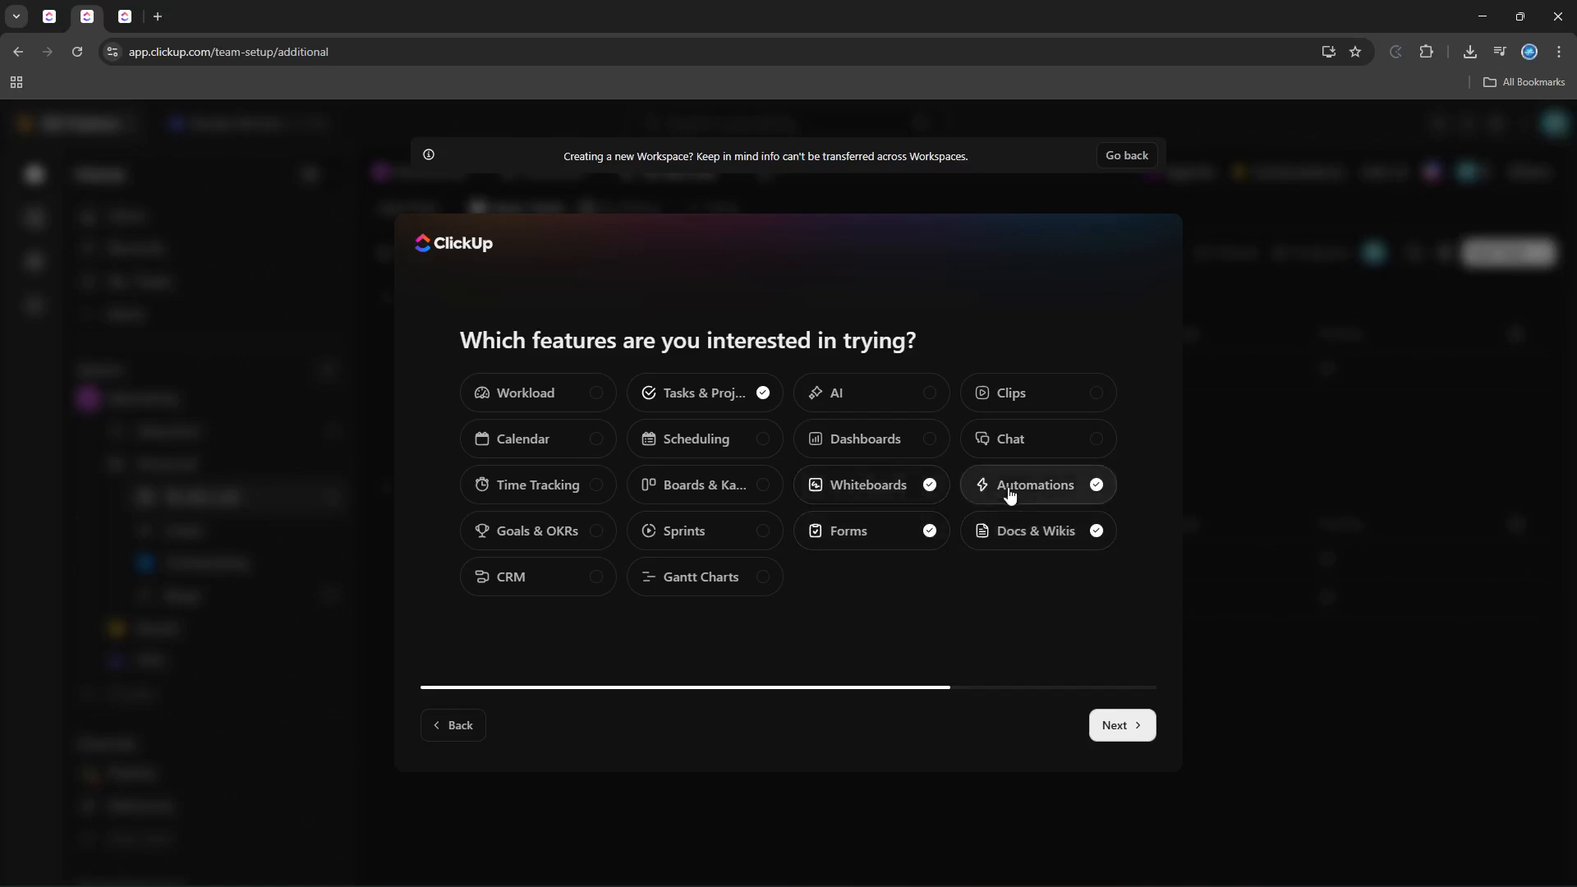
pyautogui.click(1011, 438)
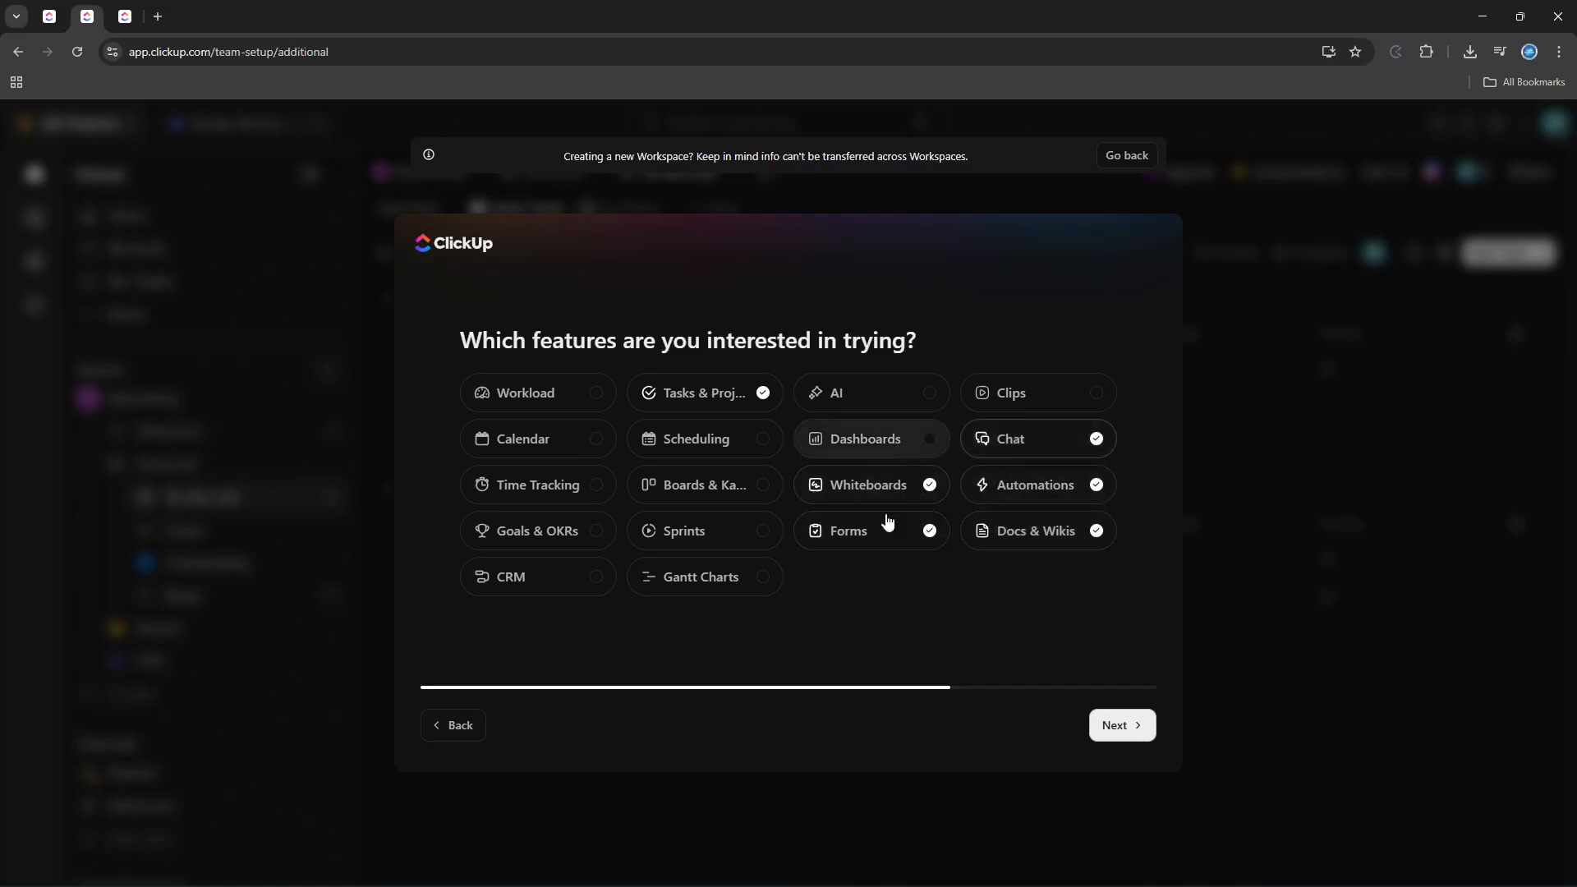
pyautogui.click(707, 532)
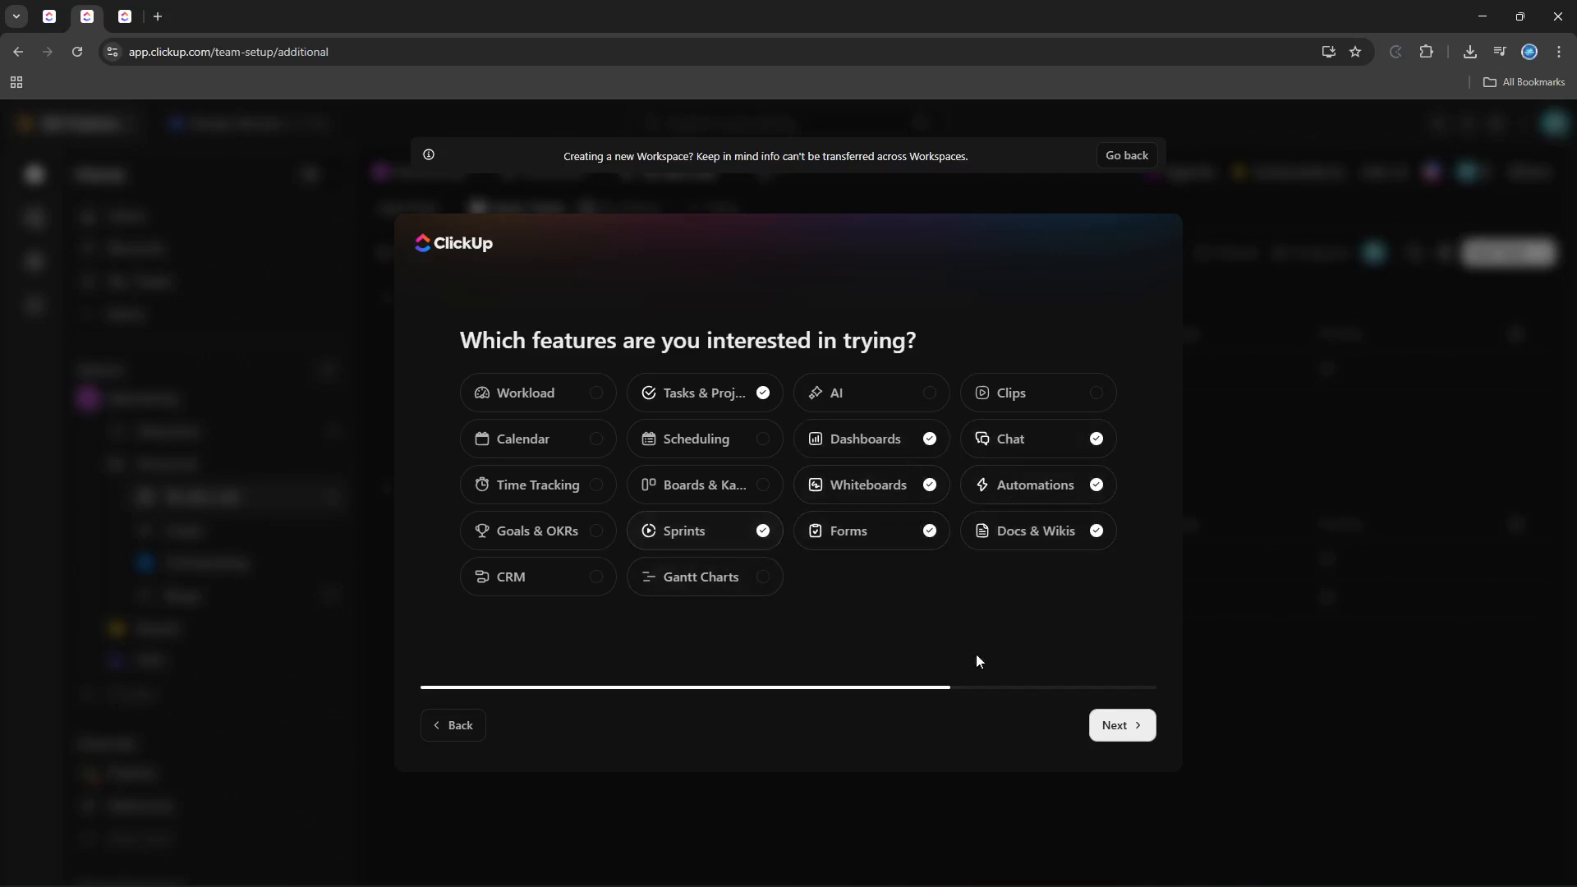
pyautogui.click(1114, 728)
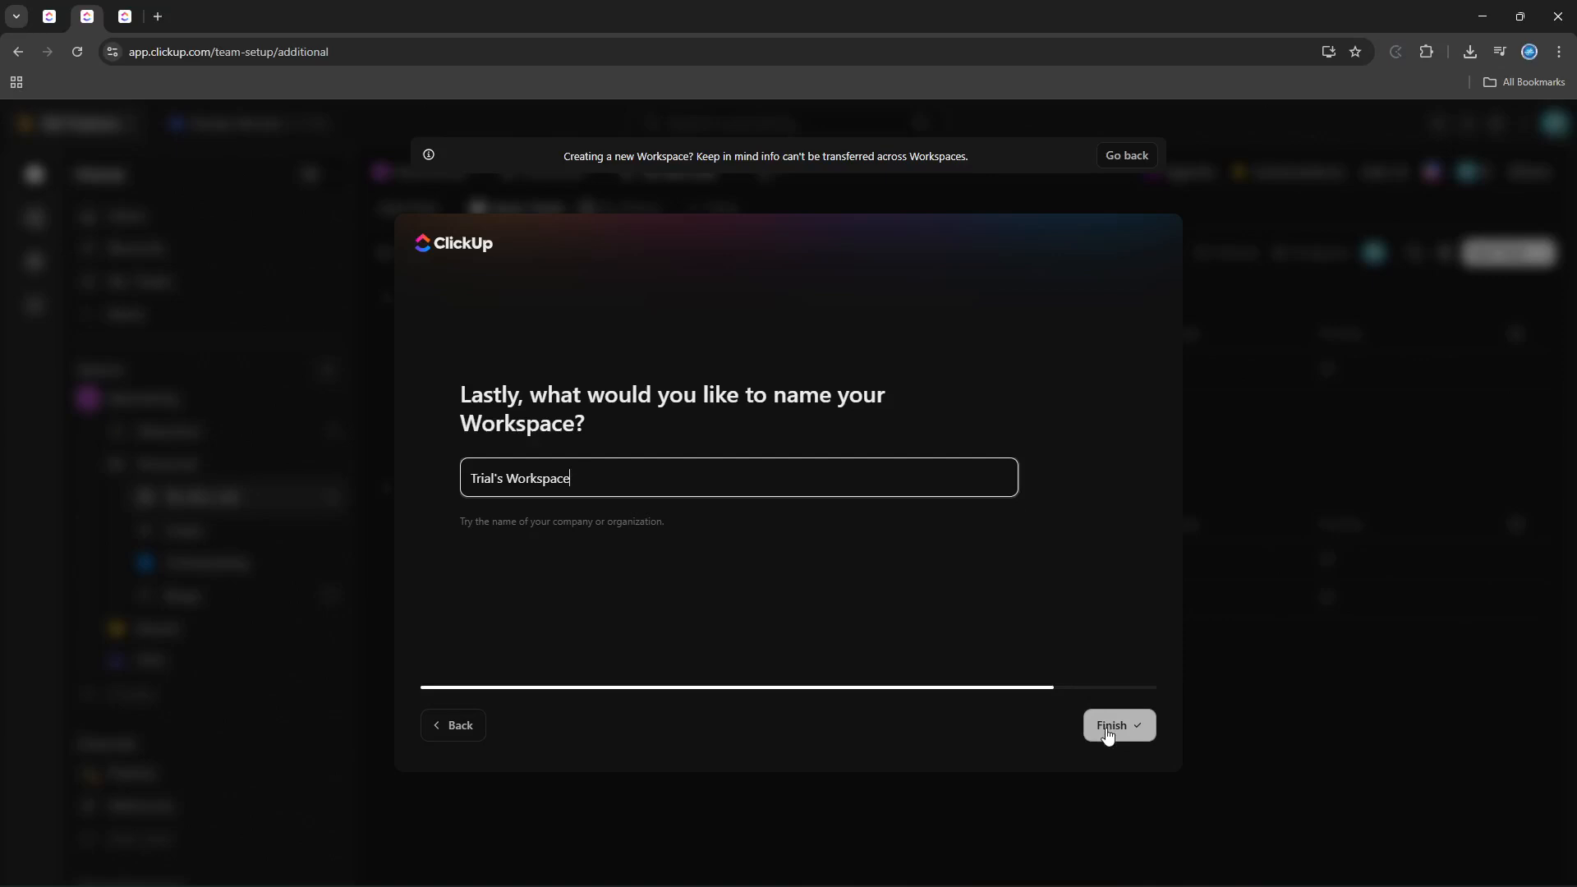
pyautogui.click(1109, 728)
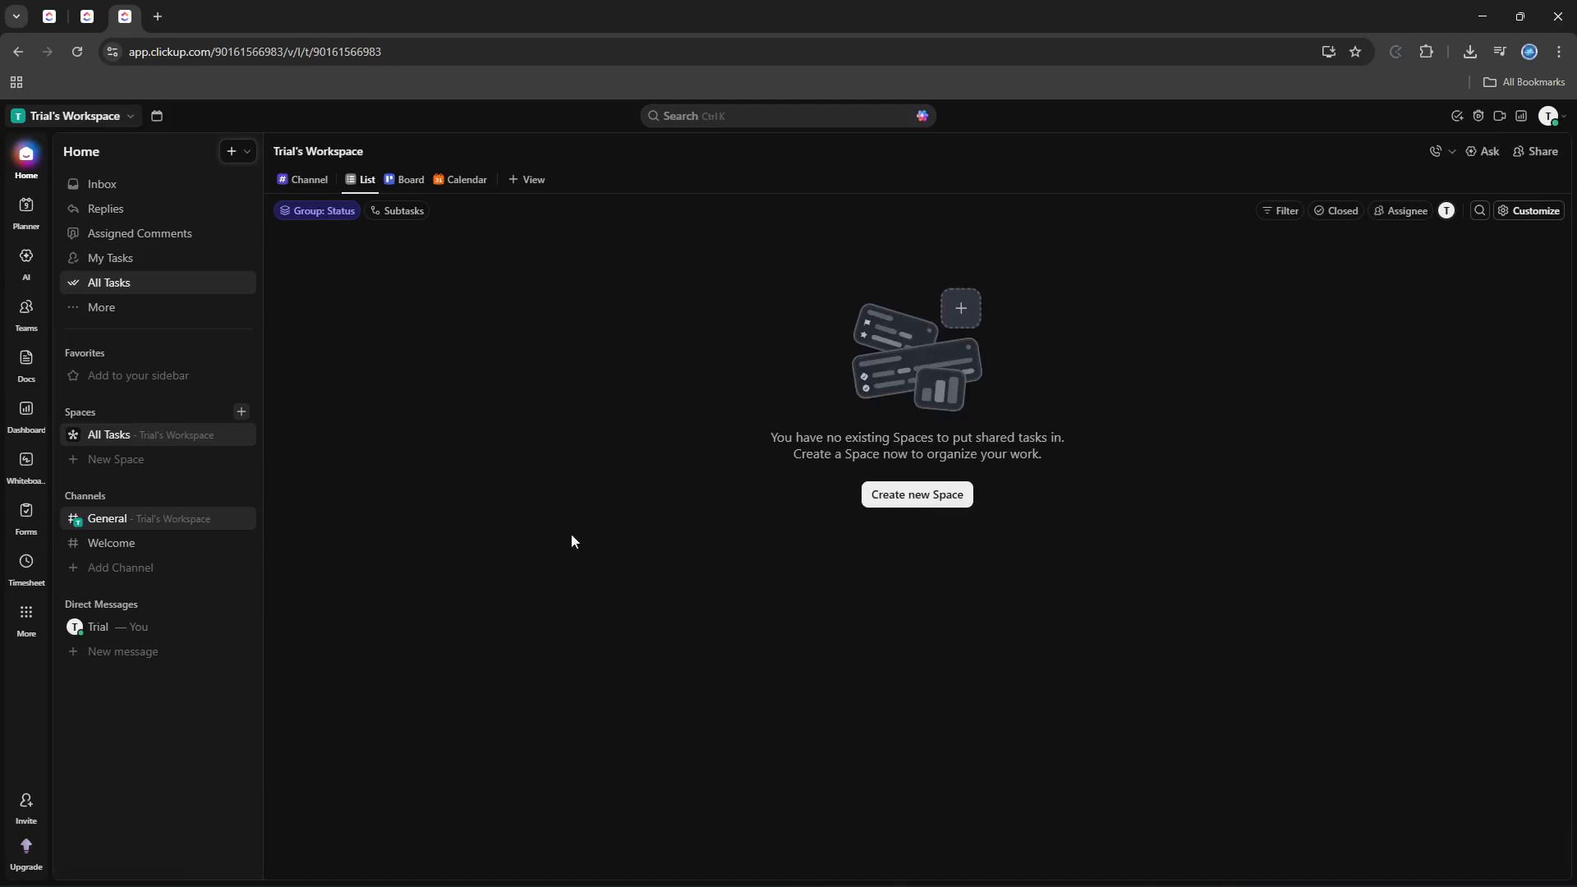
# Step: Create a Space named Science with the Starter workflow and its default settings
pyautogui.click(167, 466)
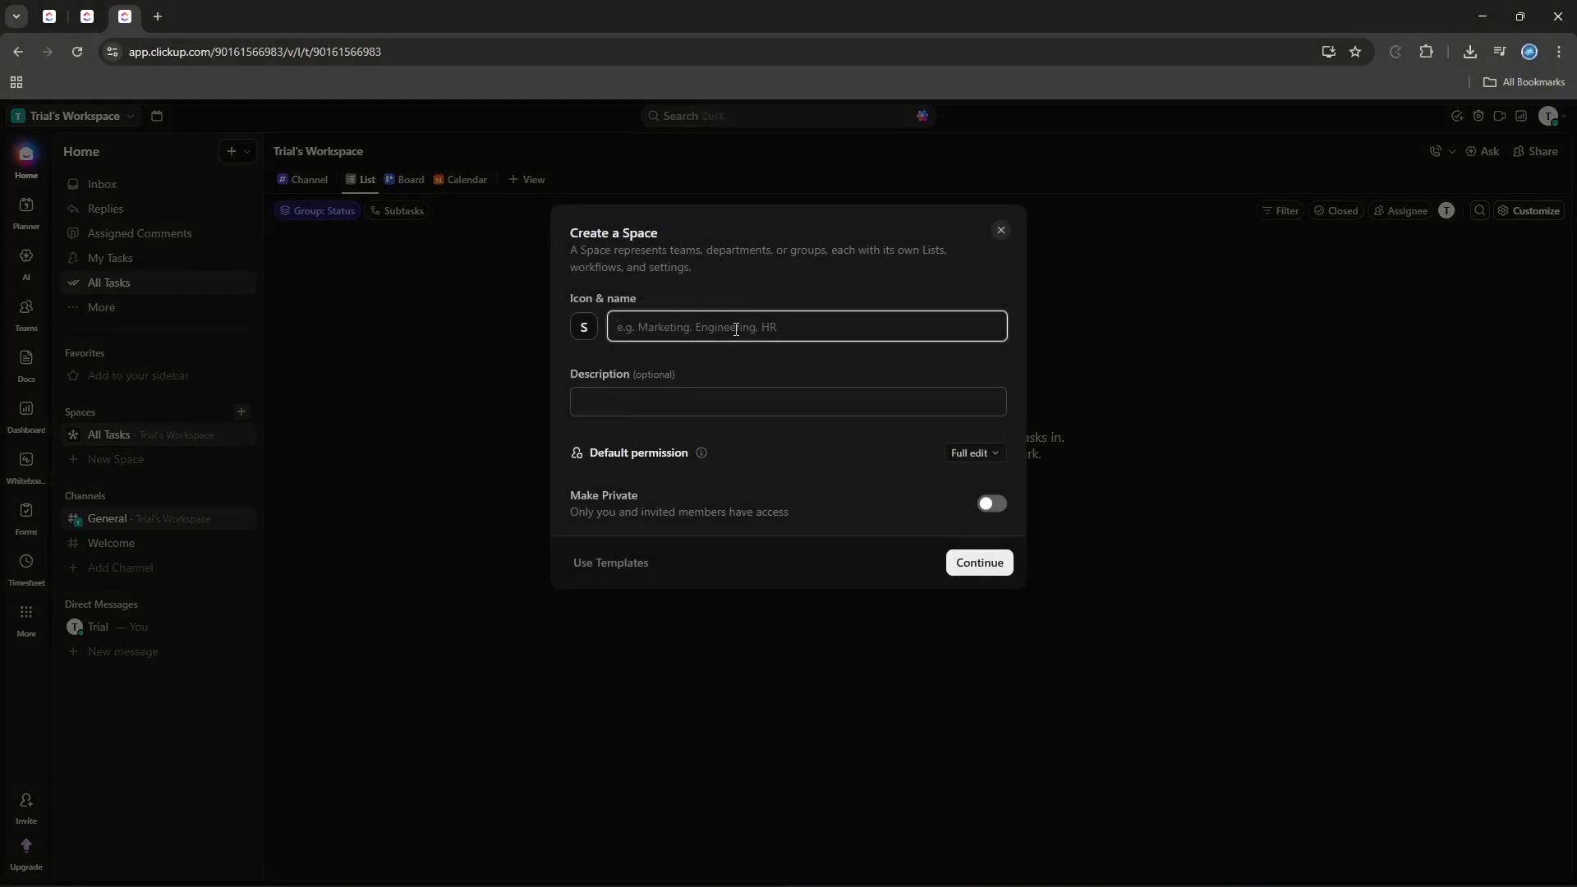
pyautogui.write('Sc')
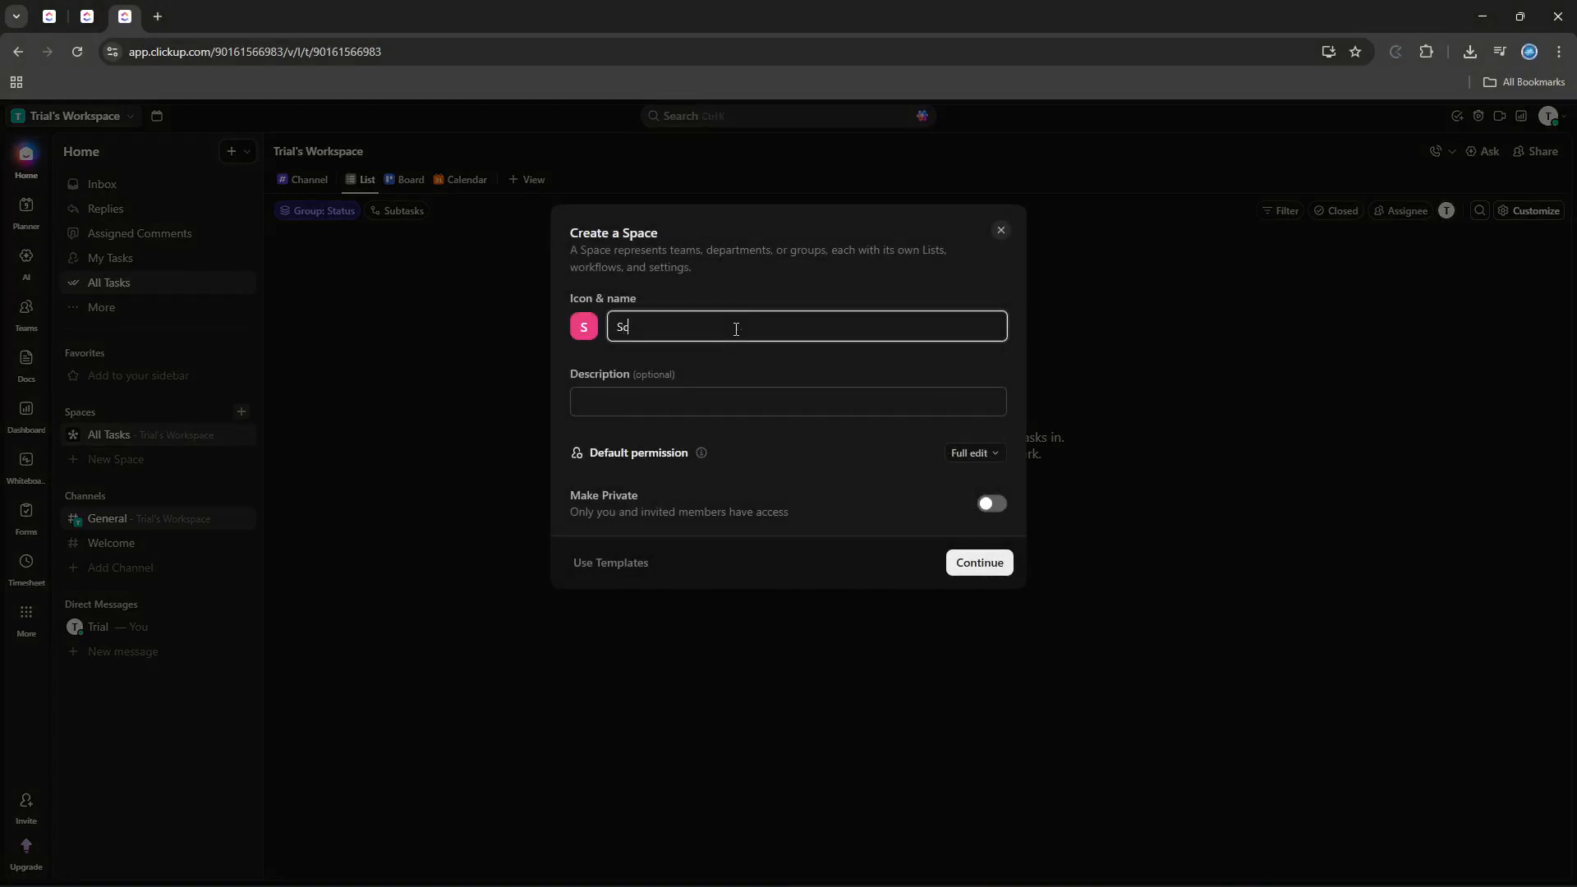
pyautogui.write('ience')
pyautogui.click(981, 562)
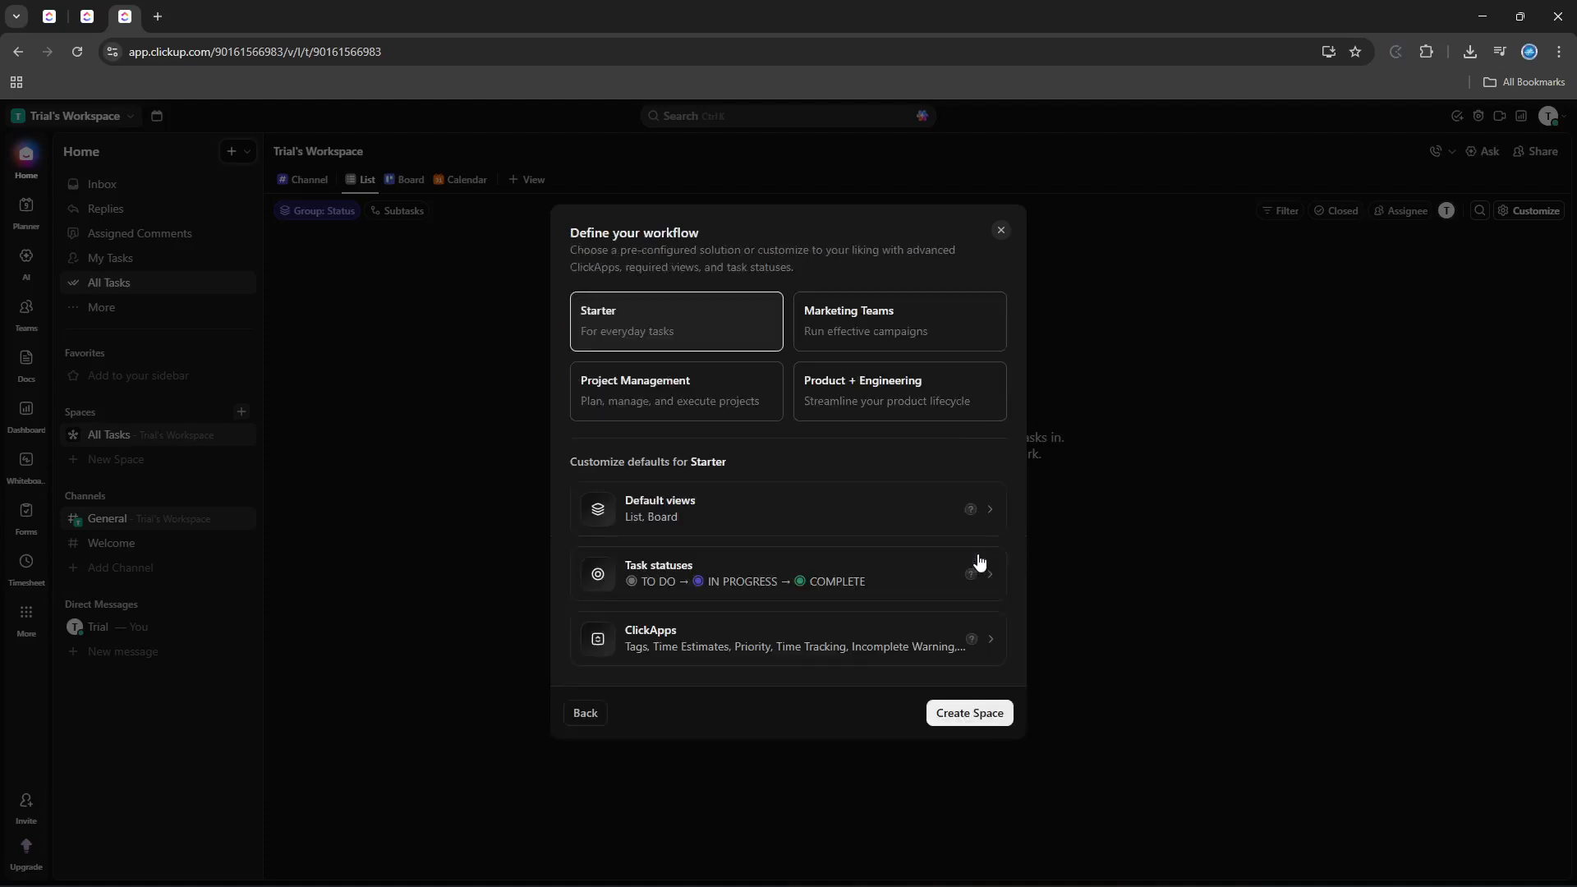
pyautogui.click(984, 727)
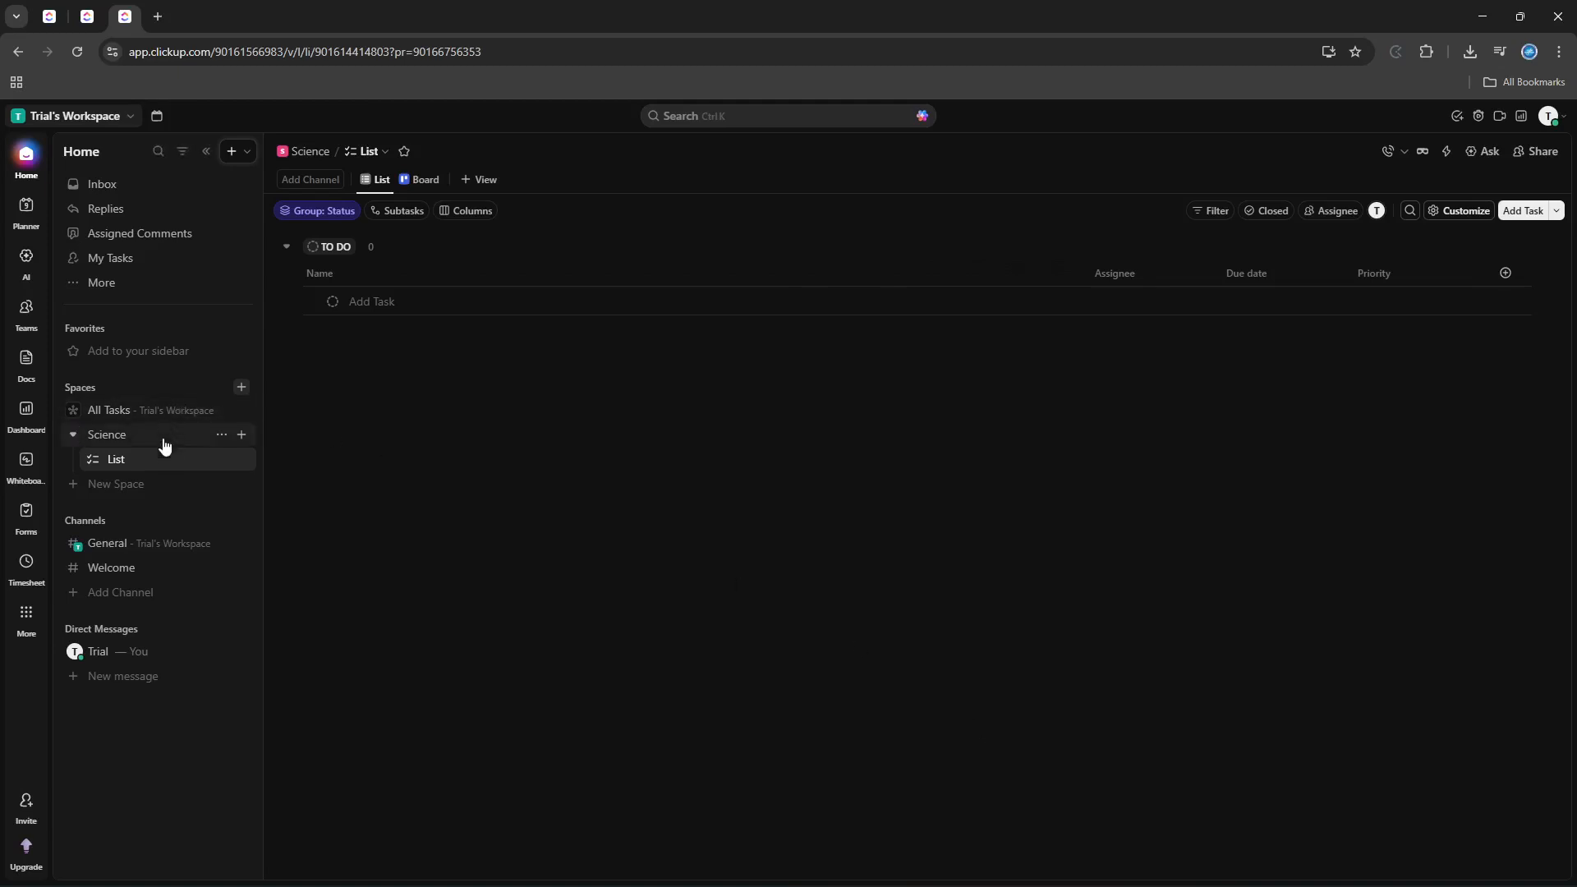
# Step: Create a folder named Subject inside the Science space
pyautogui.click(242, 435)
pyautogui.click(320, 497)
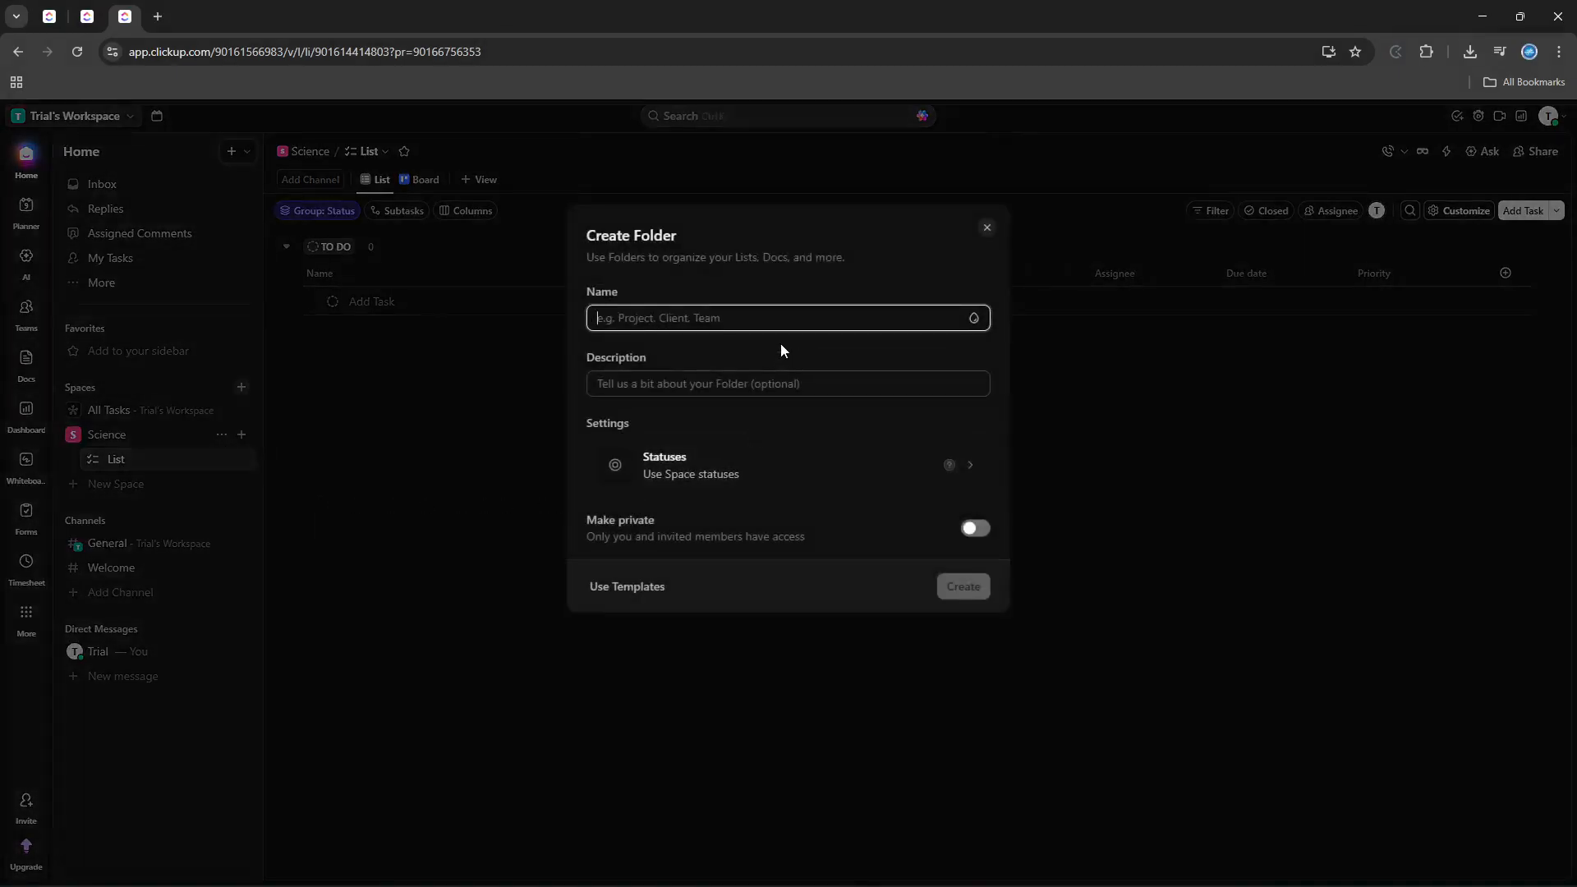
pyautogui.write('Sub')
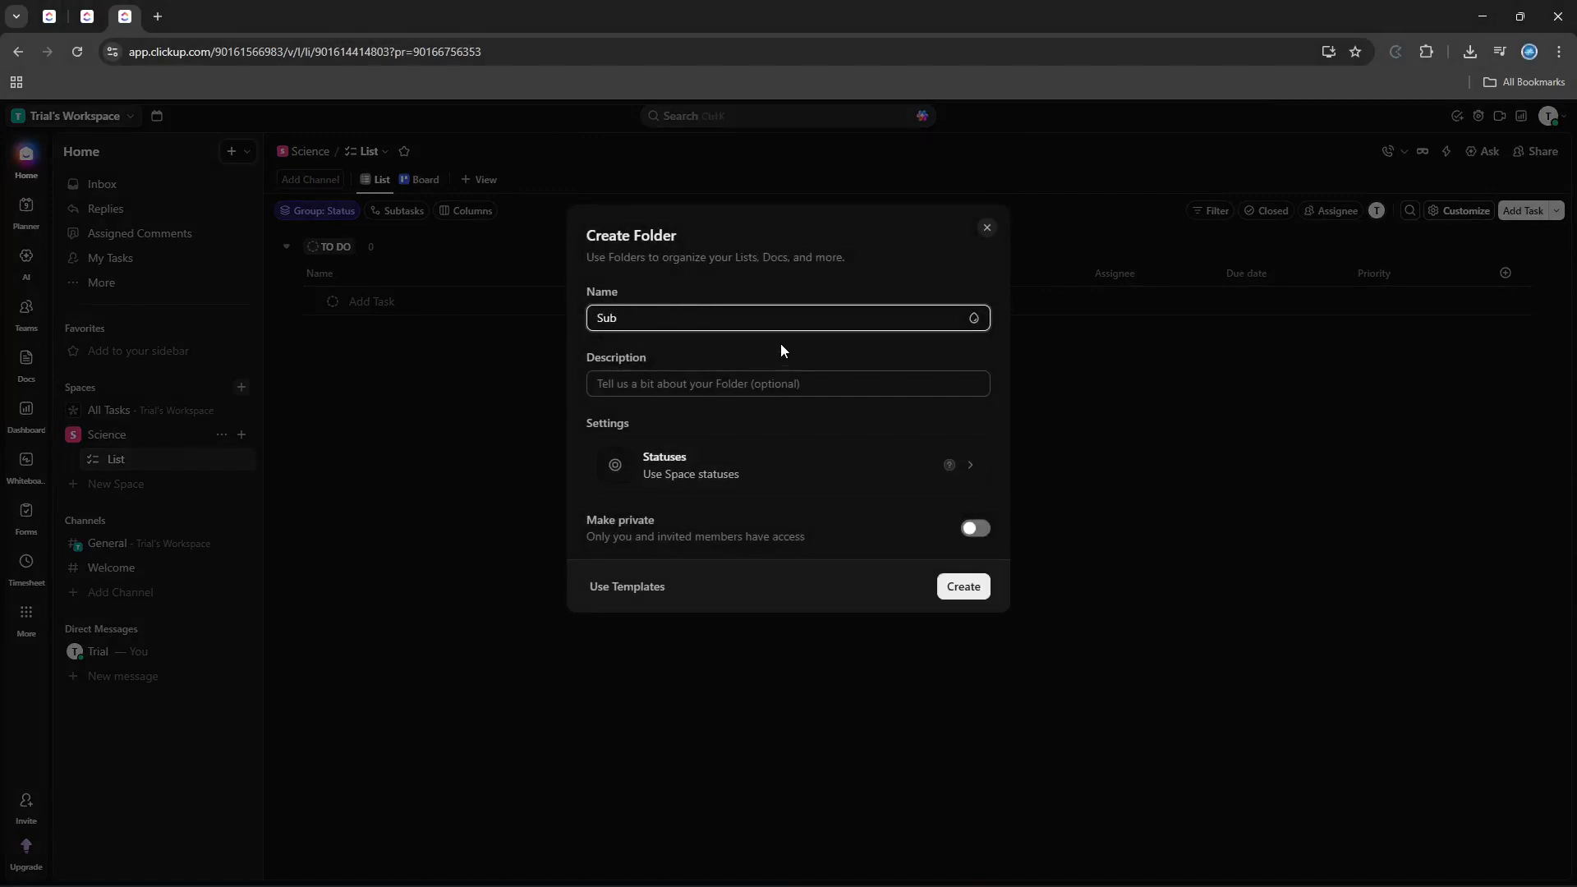
pyautogui.write('ject')
pyautogui.click(974, 600)
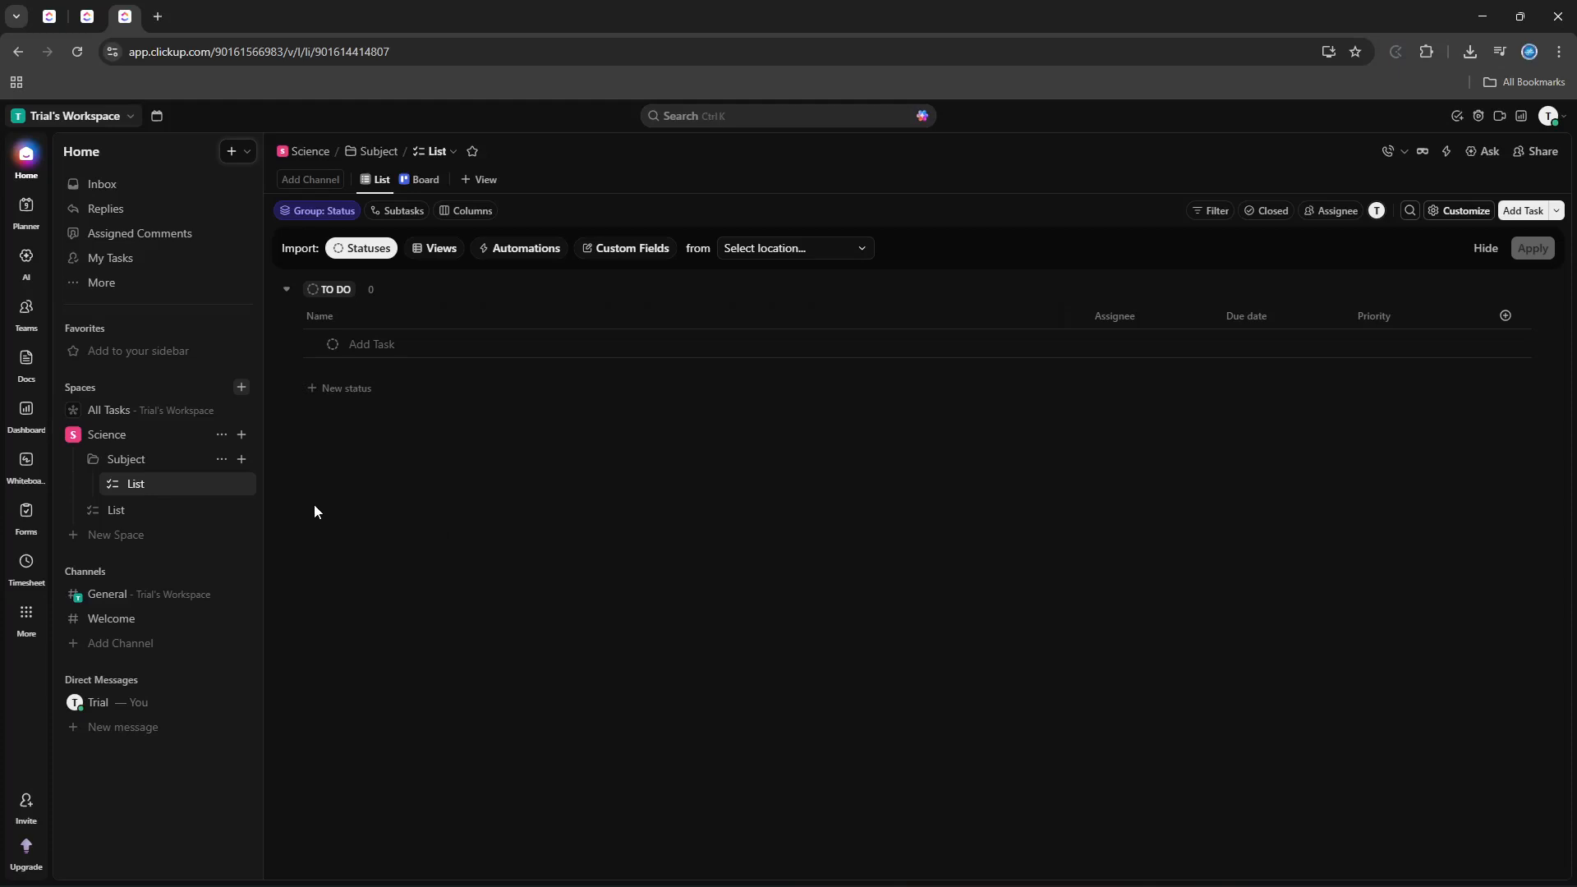
# Step: Add a task named "Assignment !" to the To Do group of the Subject folder's list
pyautogui.click(195, 482)
pyautogui.click(383, 345)
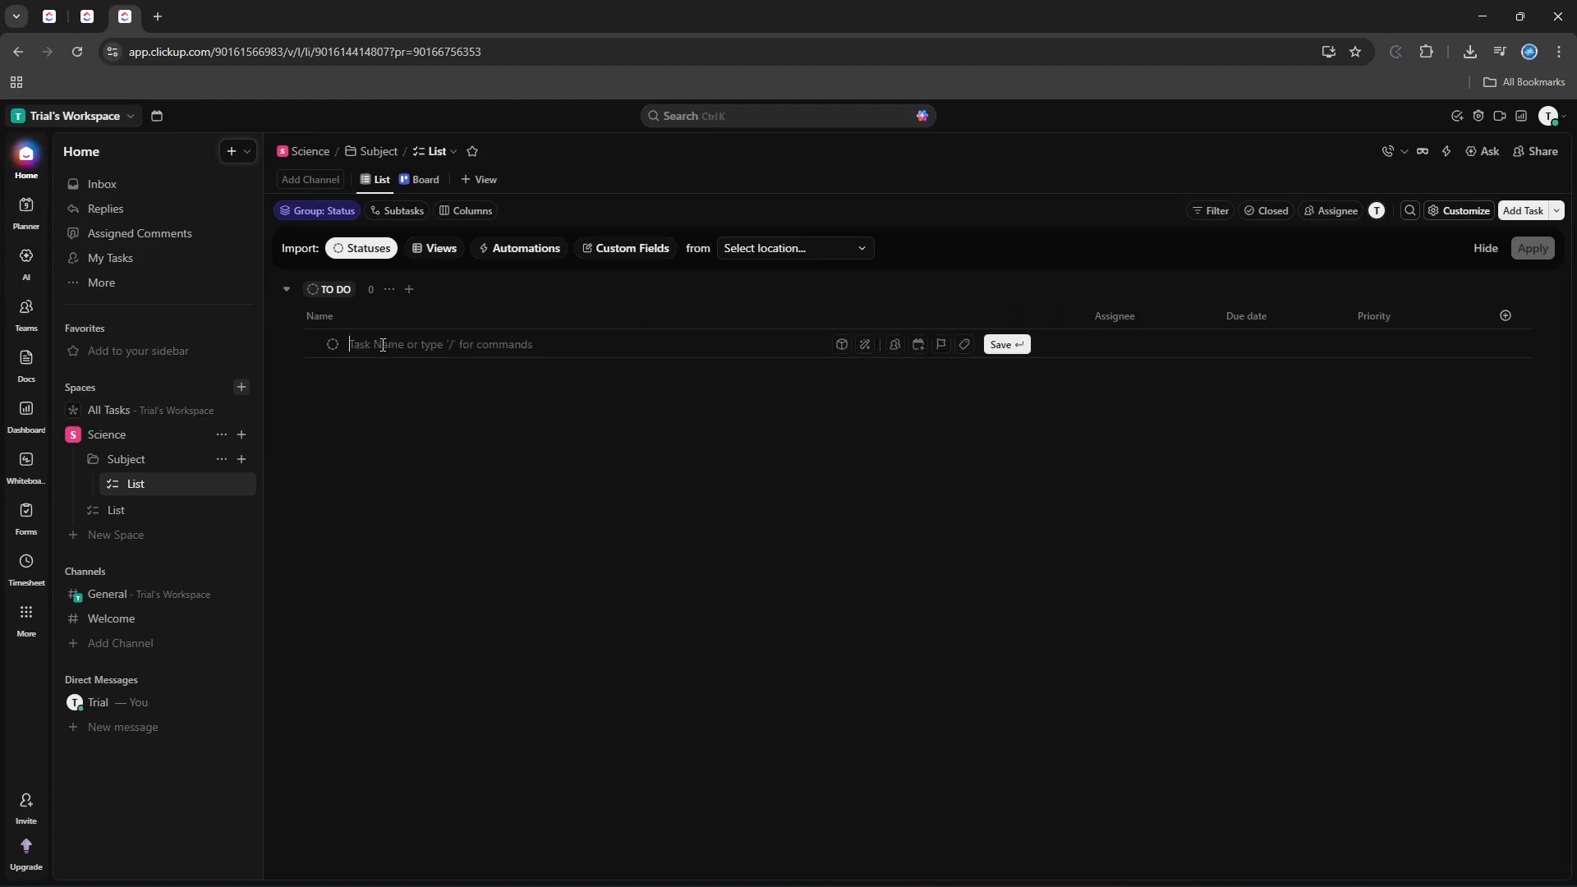
pyautogui.write('A')
pyautogui.write('ss')
pyautogui.write('ig')
pyautogui.write('nmen')
pyautogui.write('t ')
pyautogui.write('1')
# Step: Assign the "Assignment !" task to your own account
pyautogui.click(1113, 319)
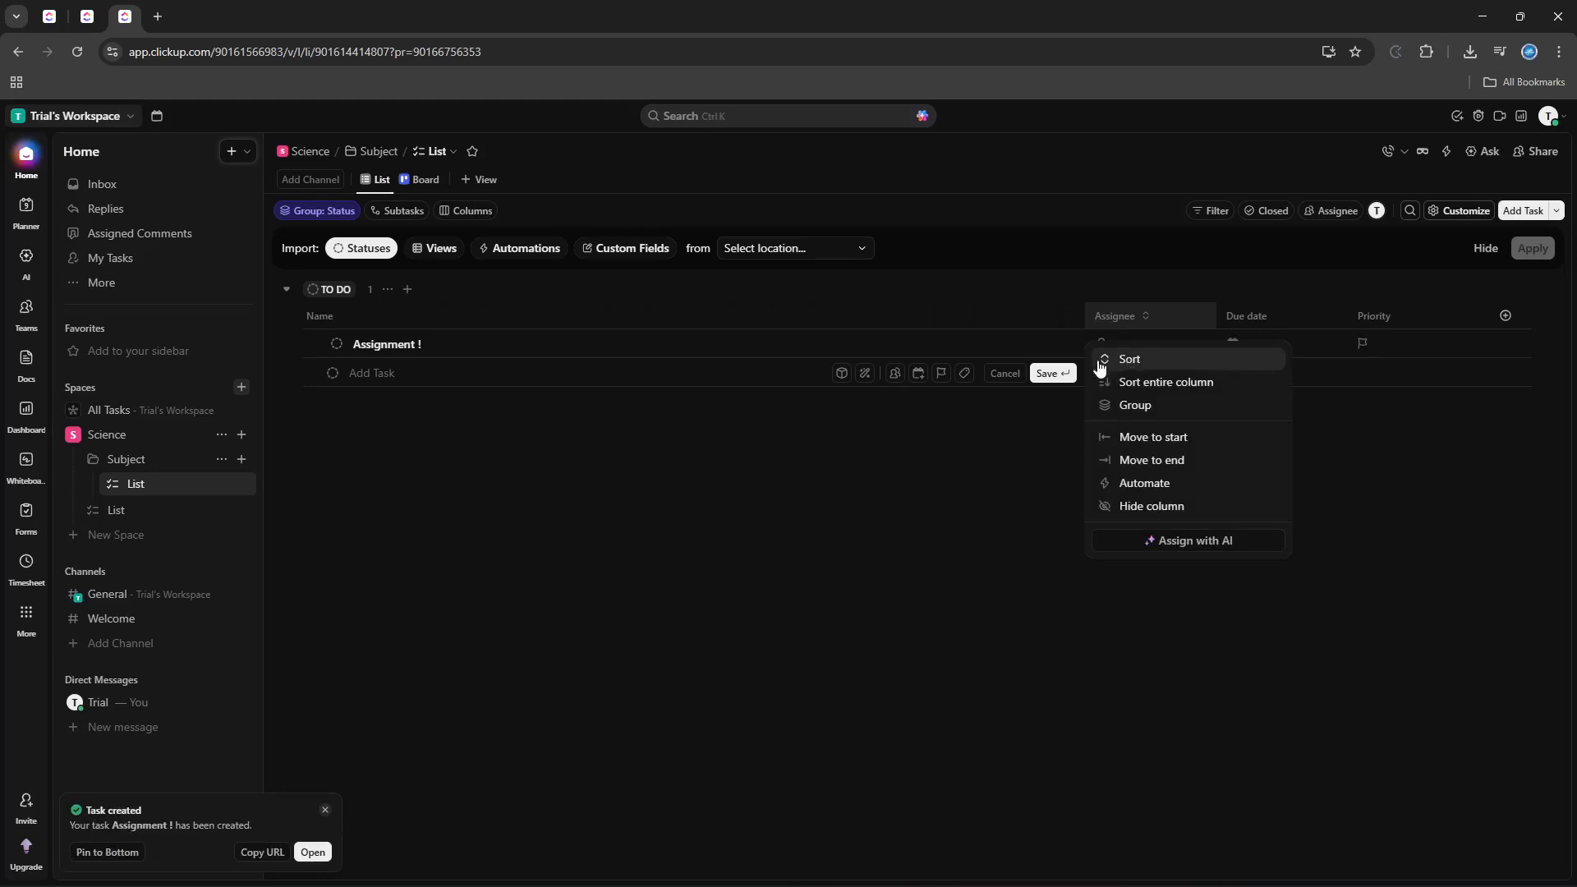
pyautogui.click(1101, 337)
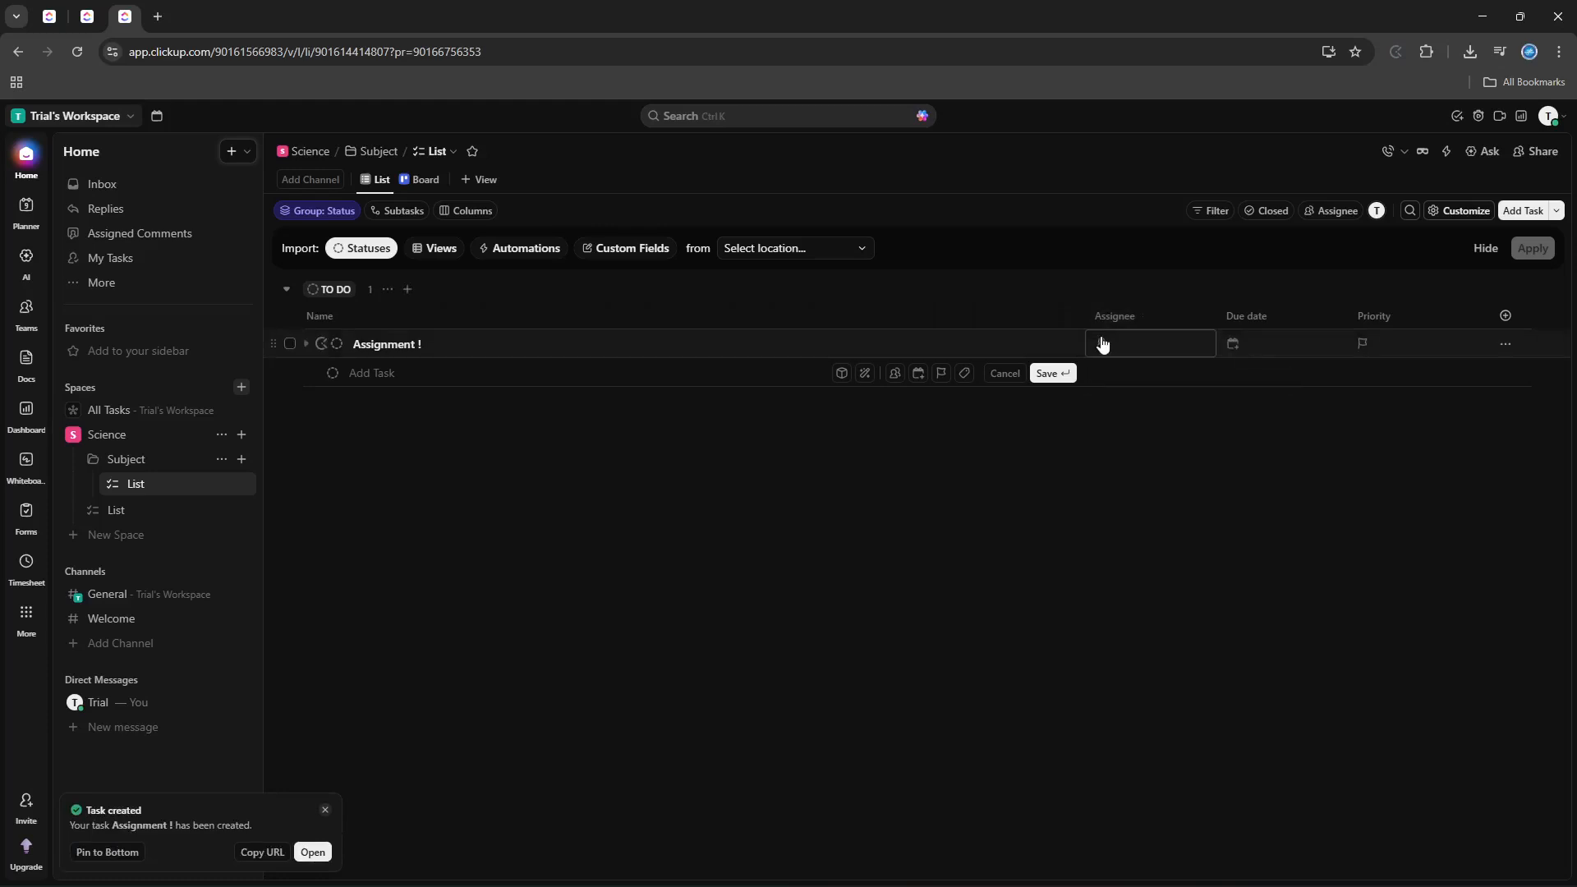
pyautogui.click(1104, 342)
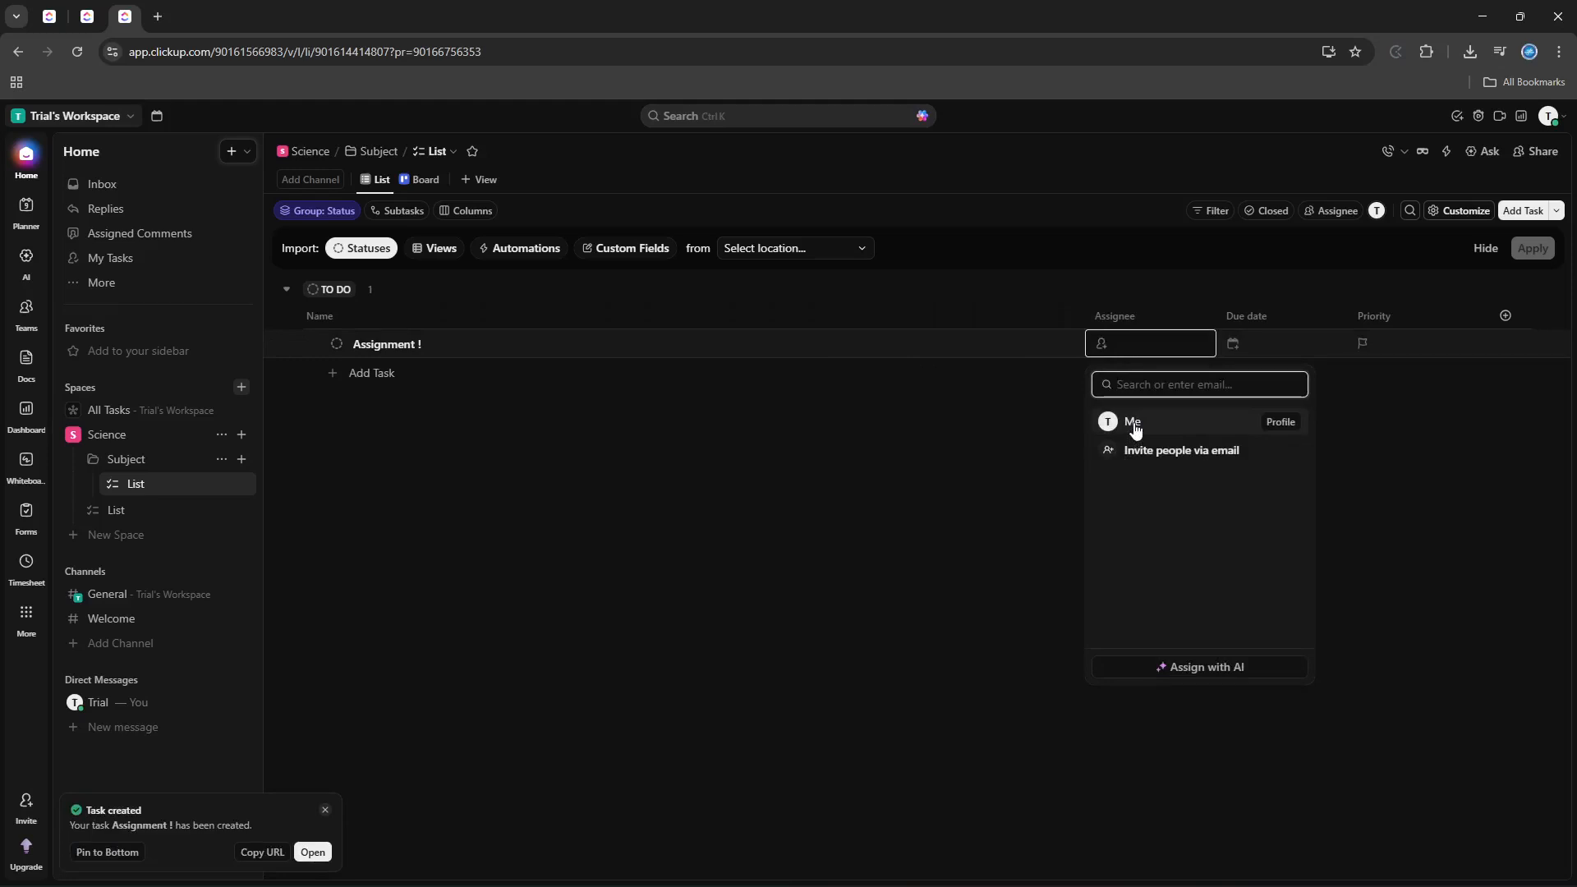
pyautogui.click(1133, 423)
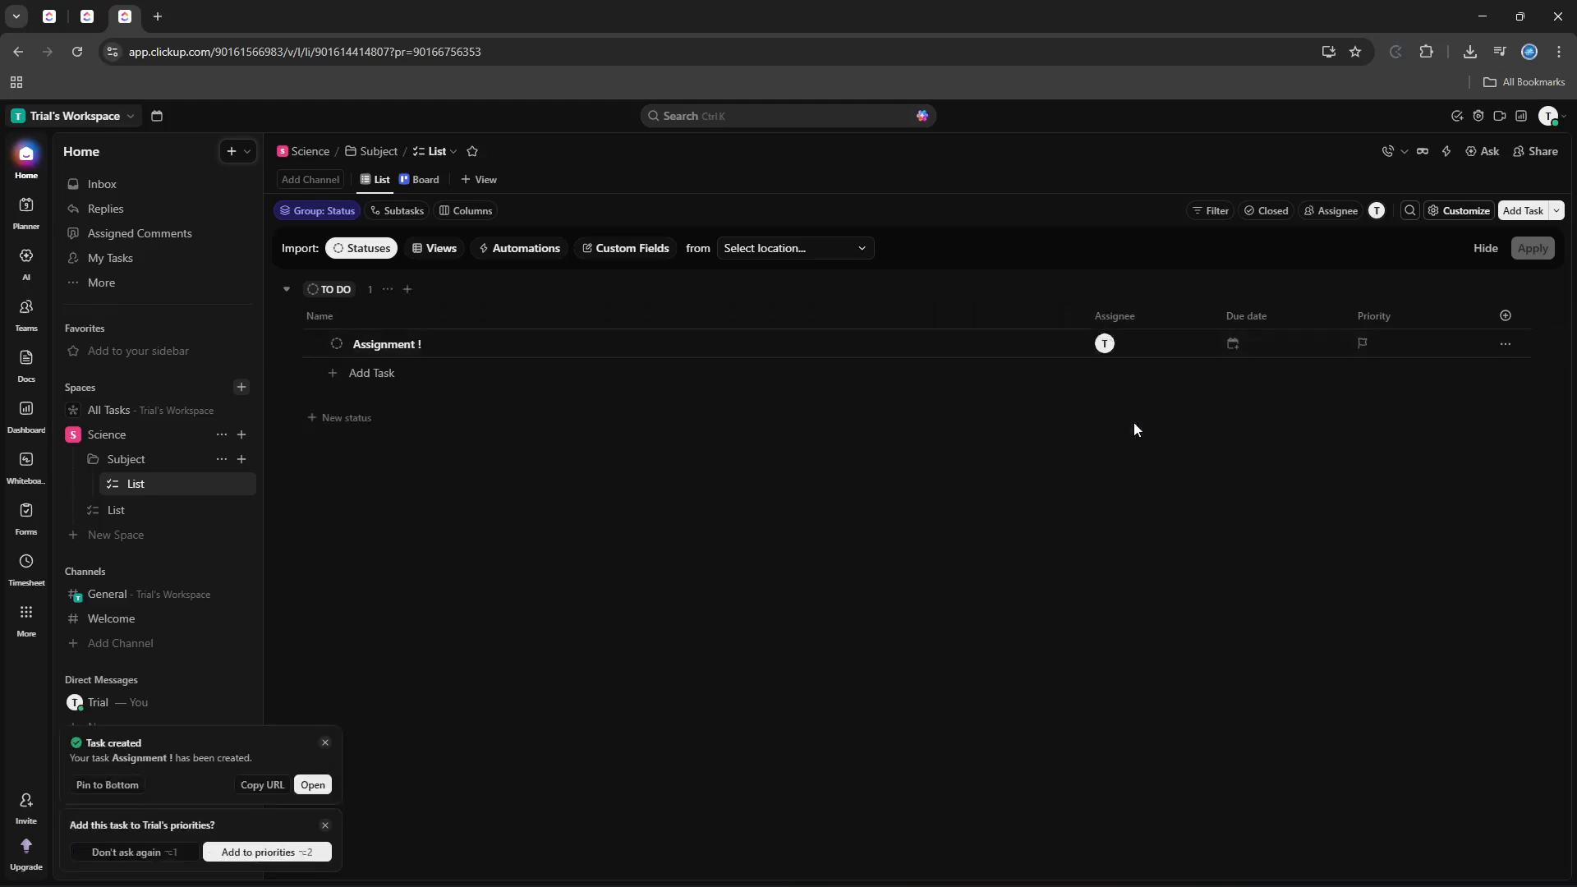
# Step: Set the "Assignment !" task's due date to Tuesday, 14 April 2026 at 8:30 pm
pyautogui.click(1233, 343)
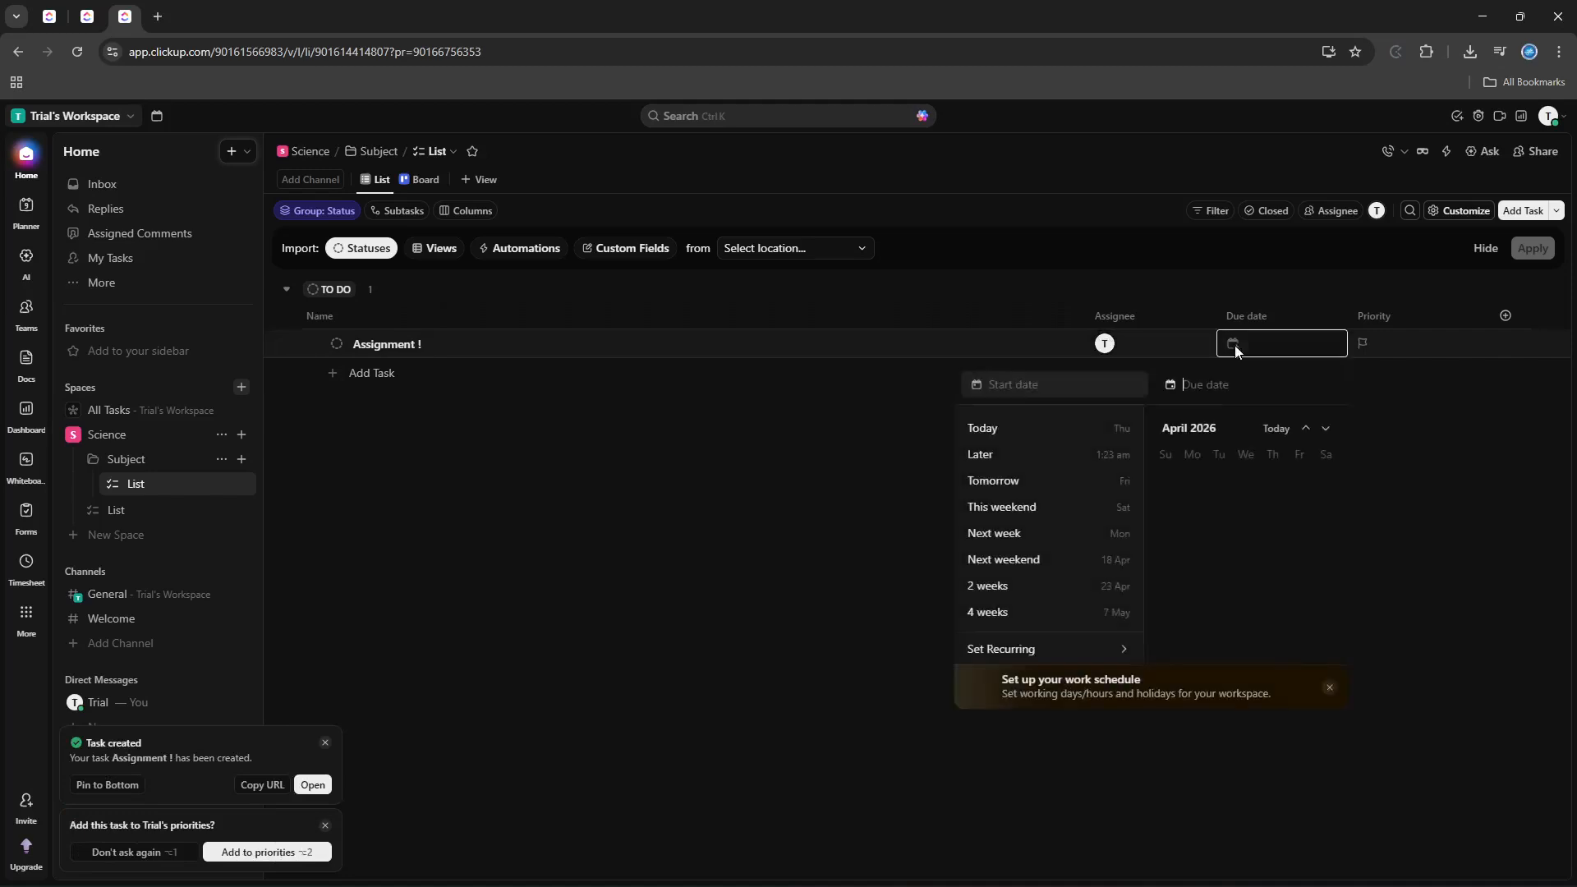
pyautogui.click(1230, 535)
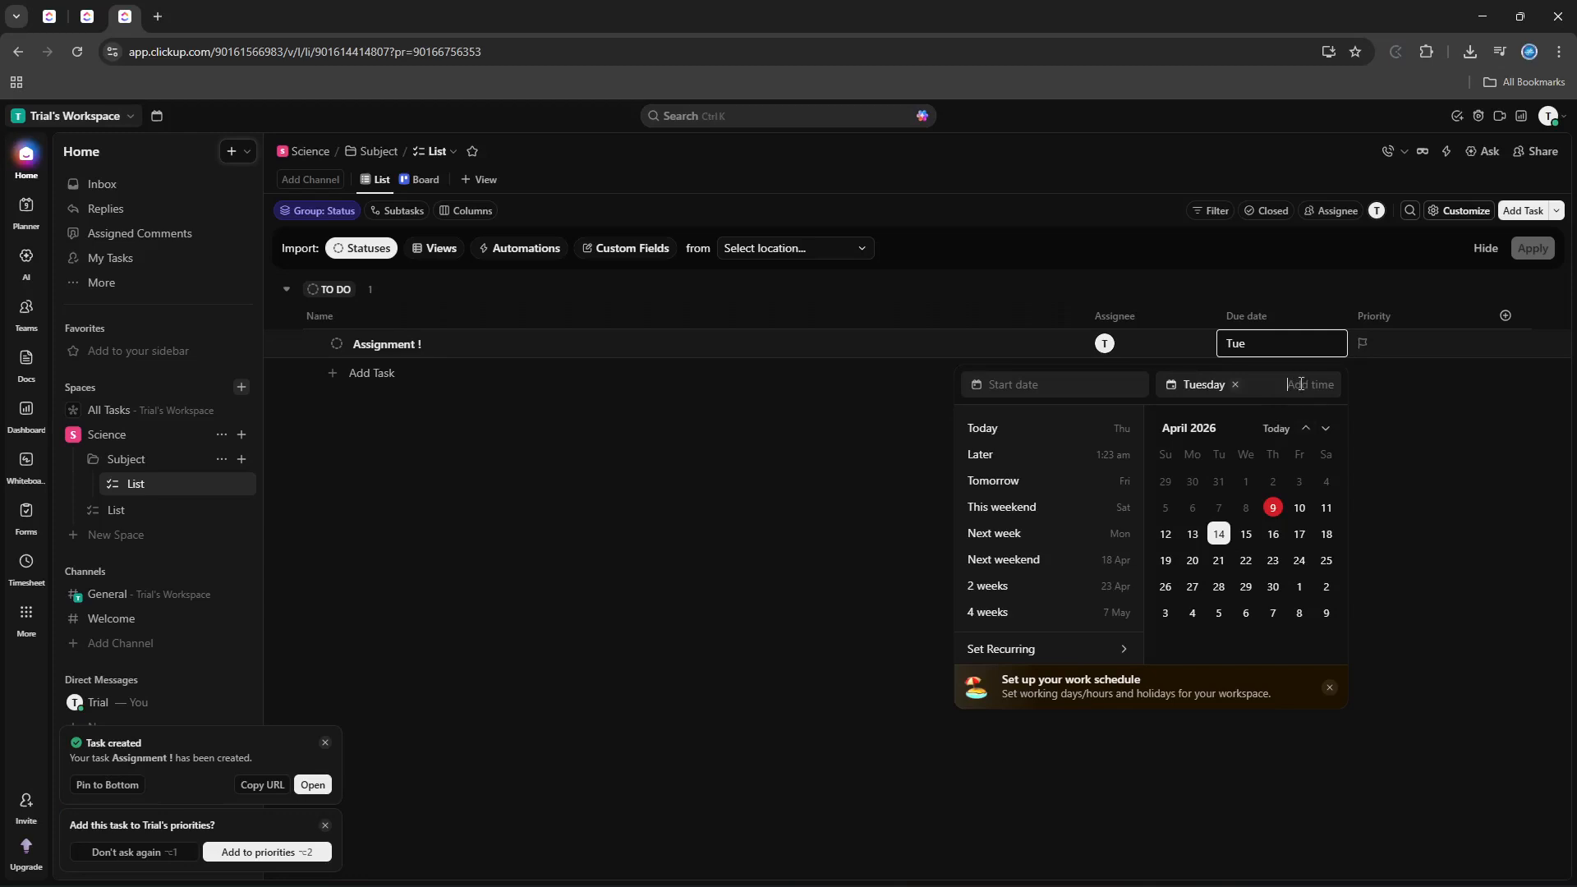
pyautogui.click(1300, 384)
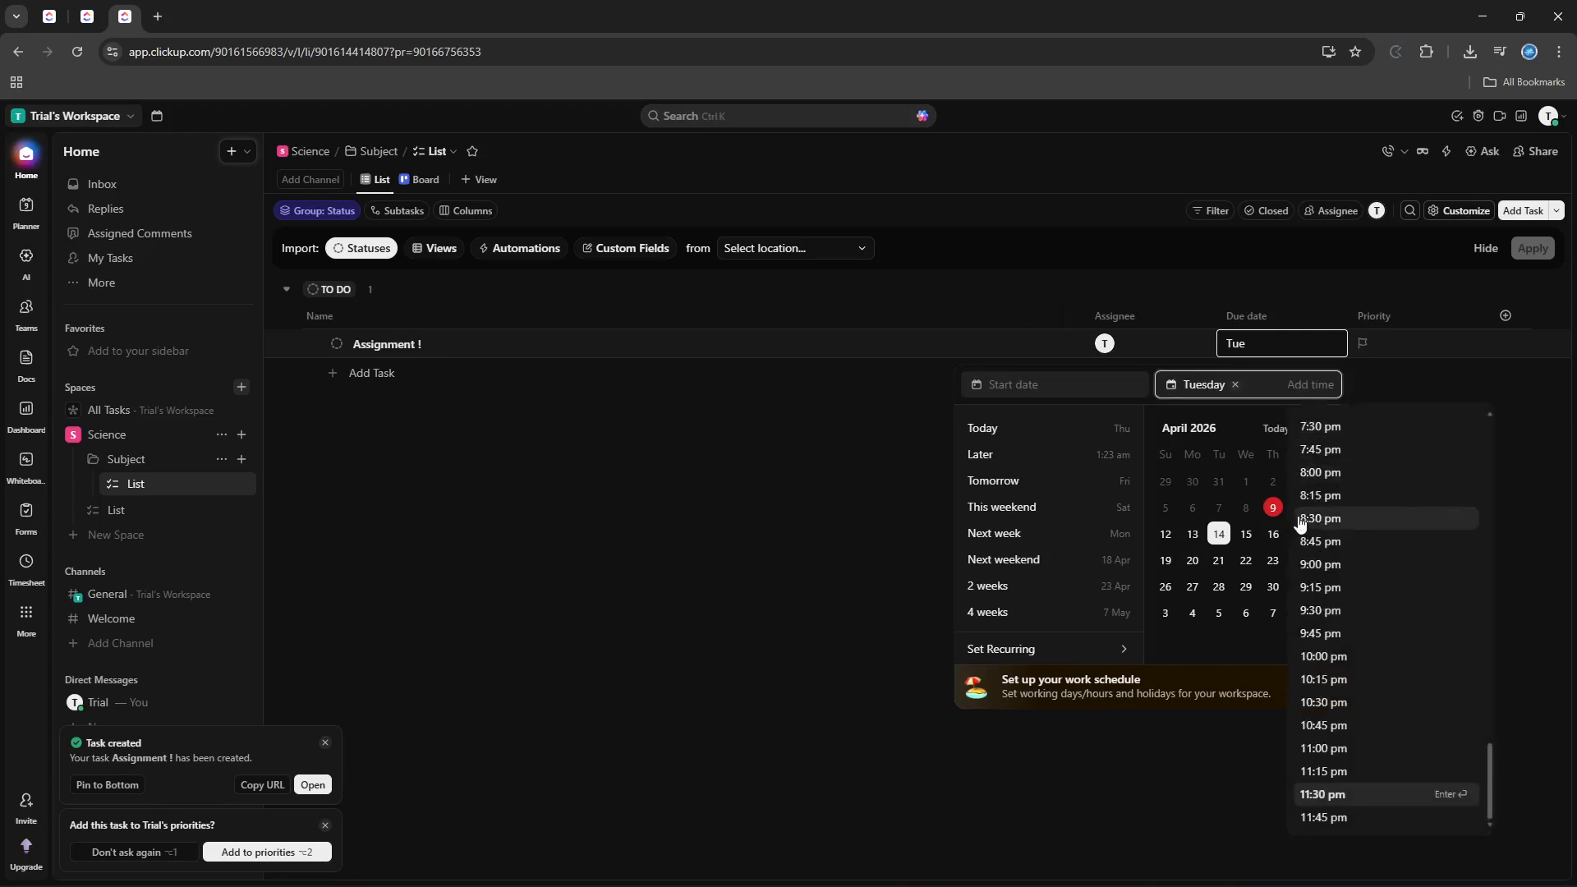
pyautogui.click(1298, 518)
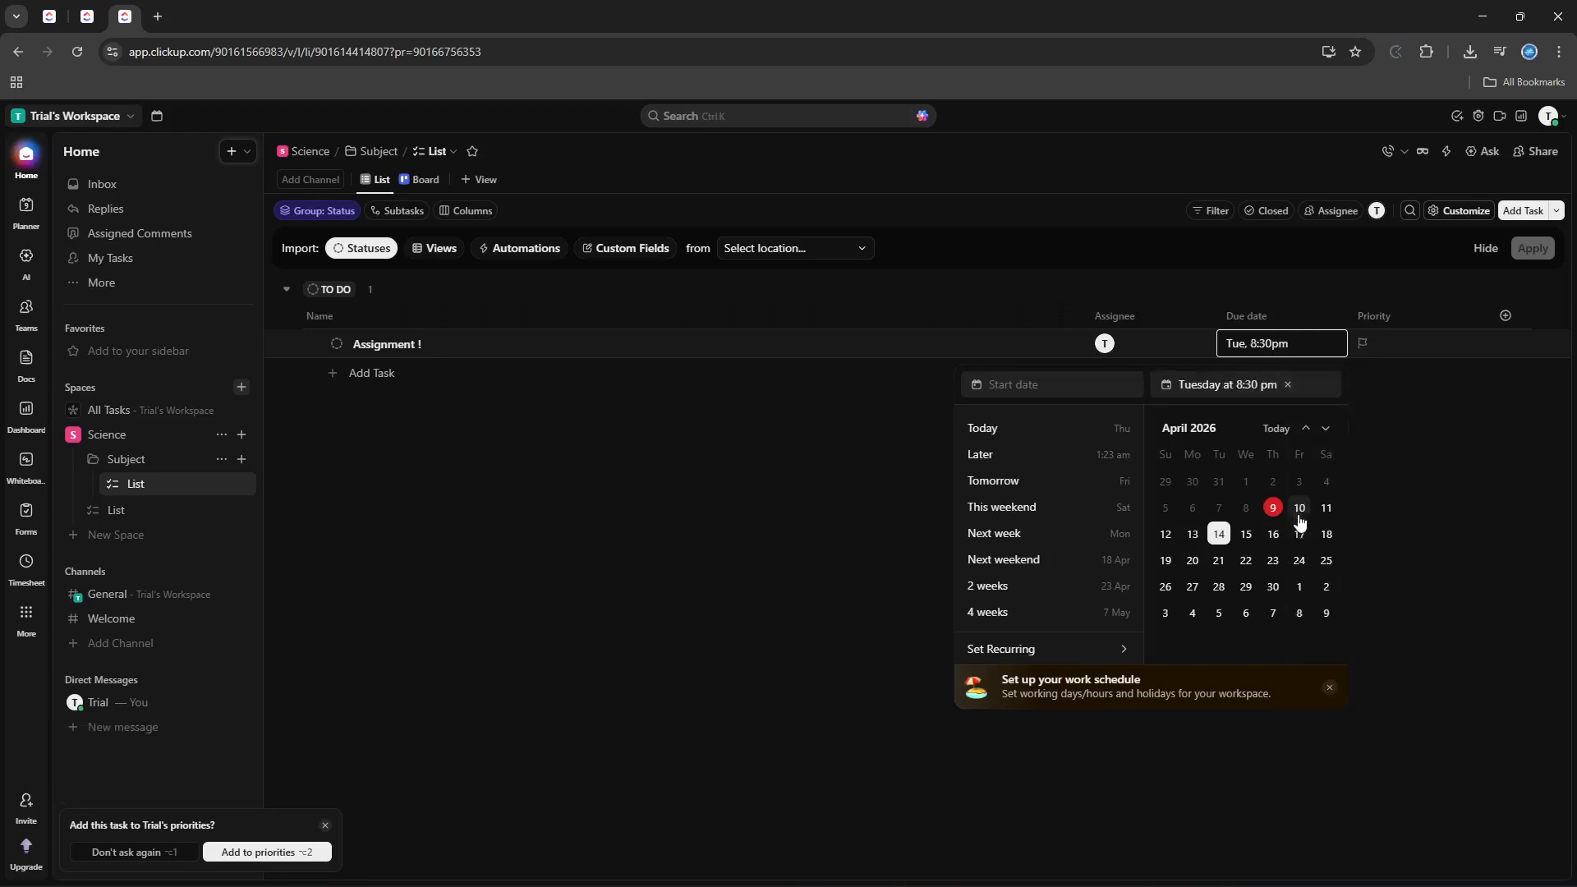
# Step: Set the priority of the "Assignment !" task to High
pyautogui.click(1372, 350)
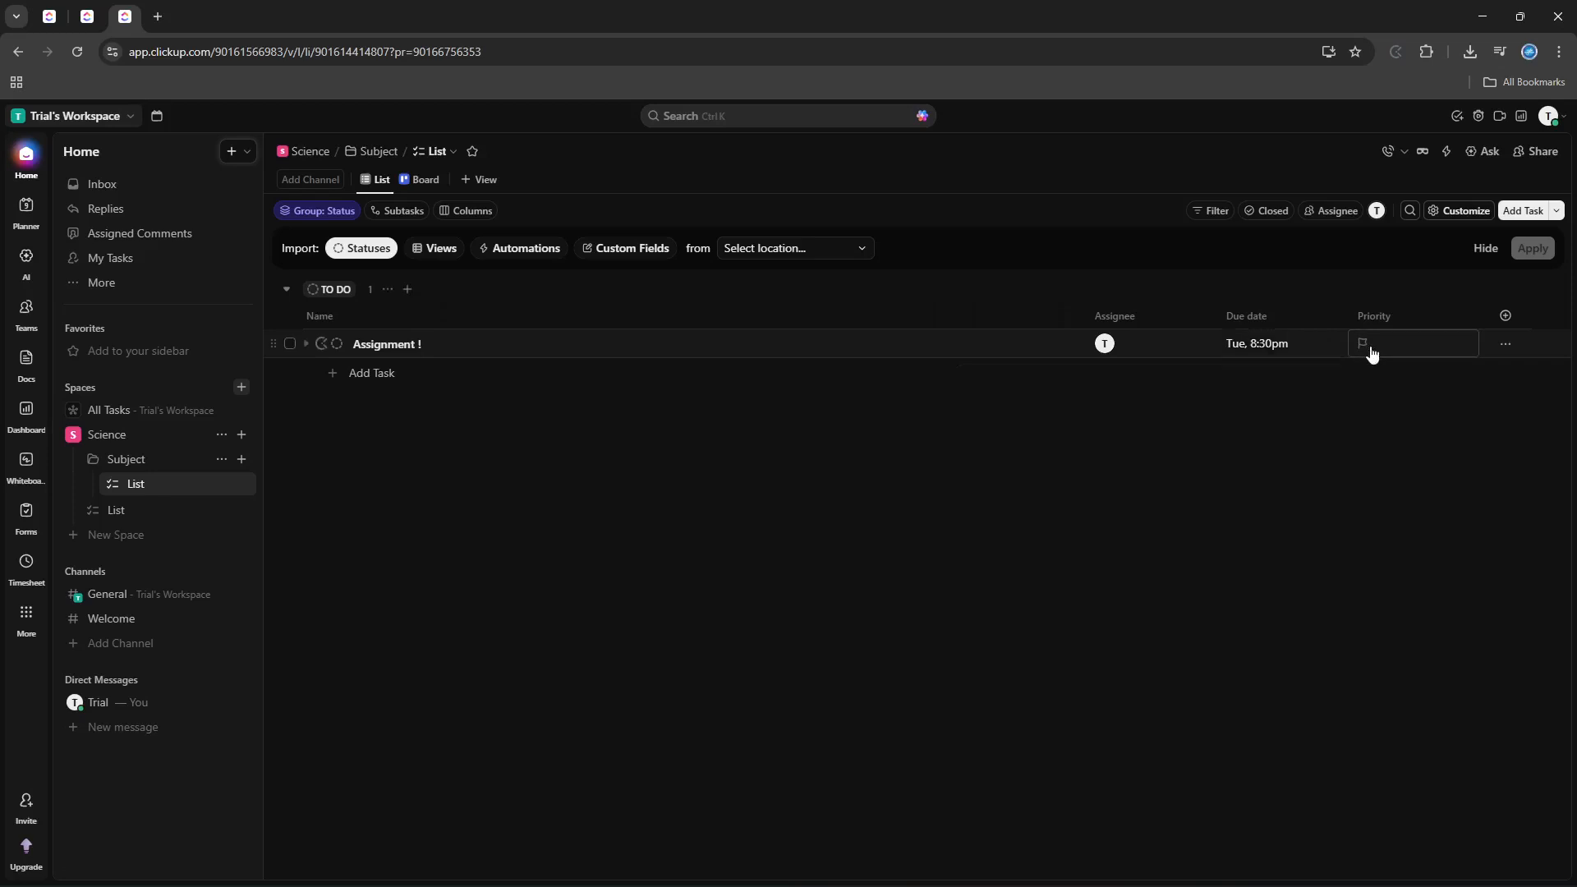
pyautogui.click(1372, 351)
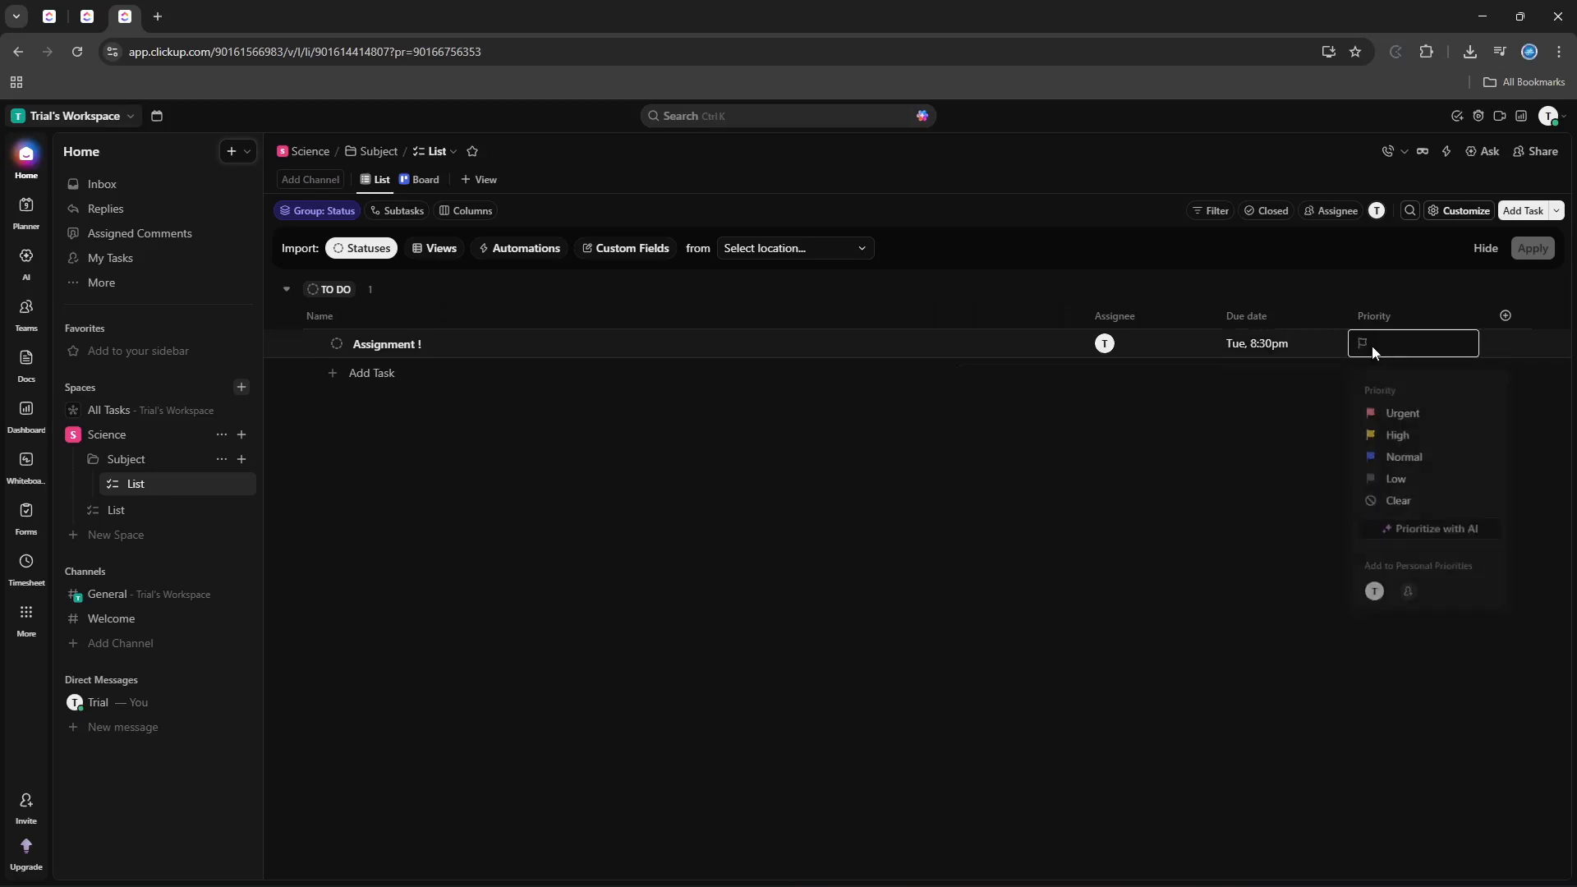
pyautogui.click(1388, 434)
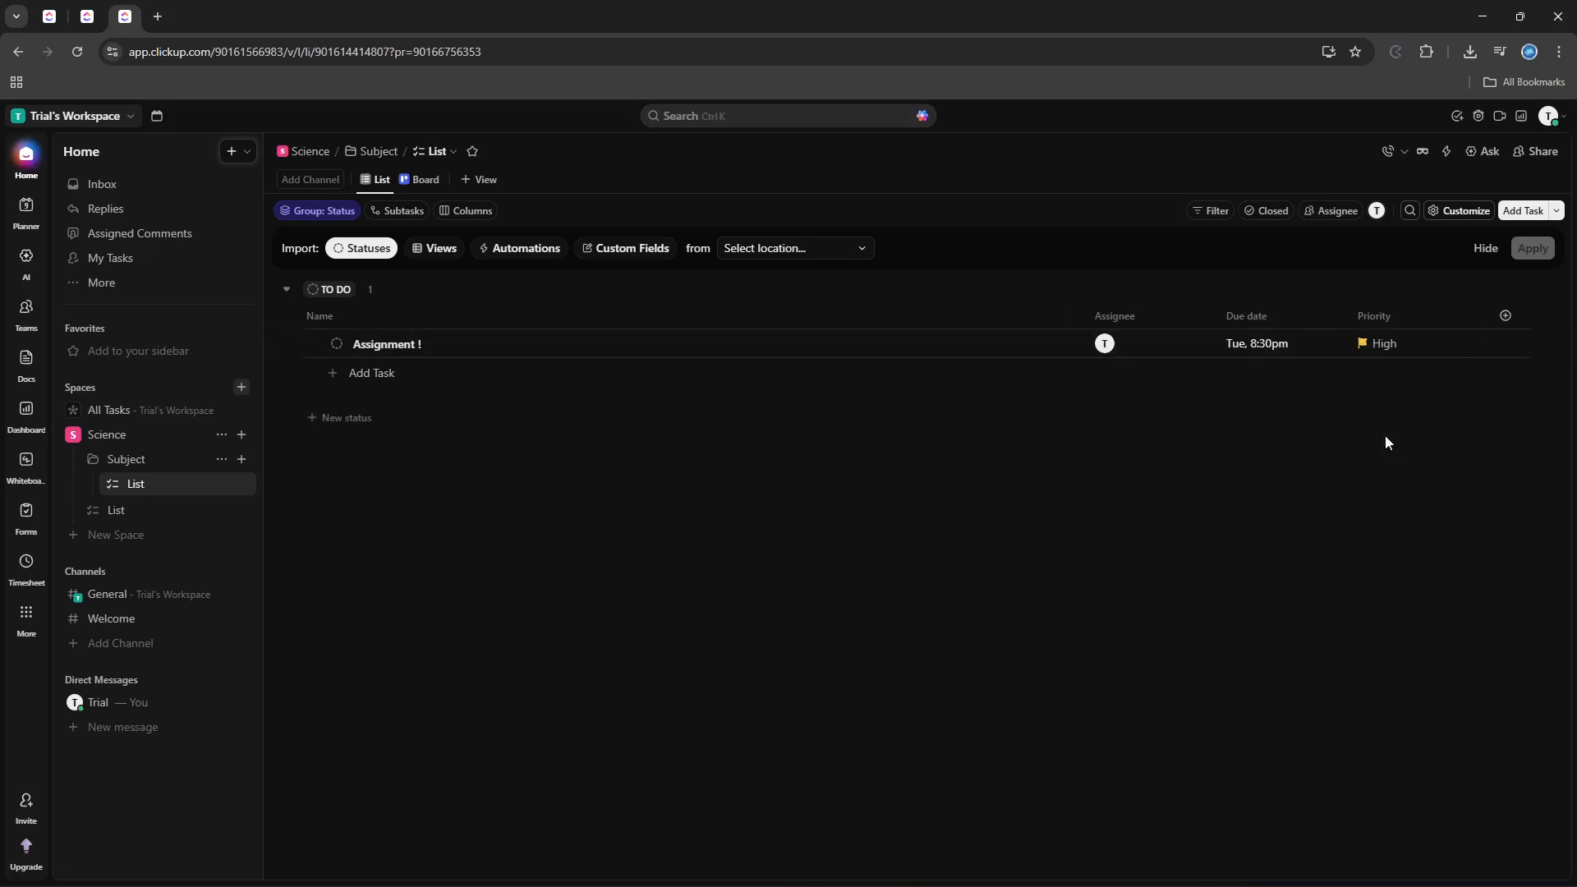